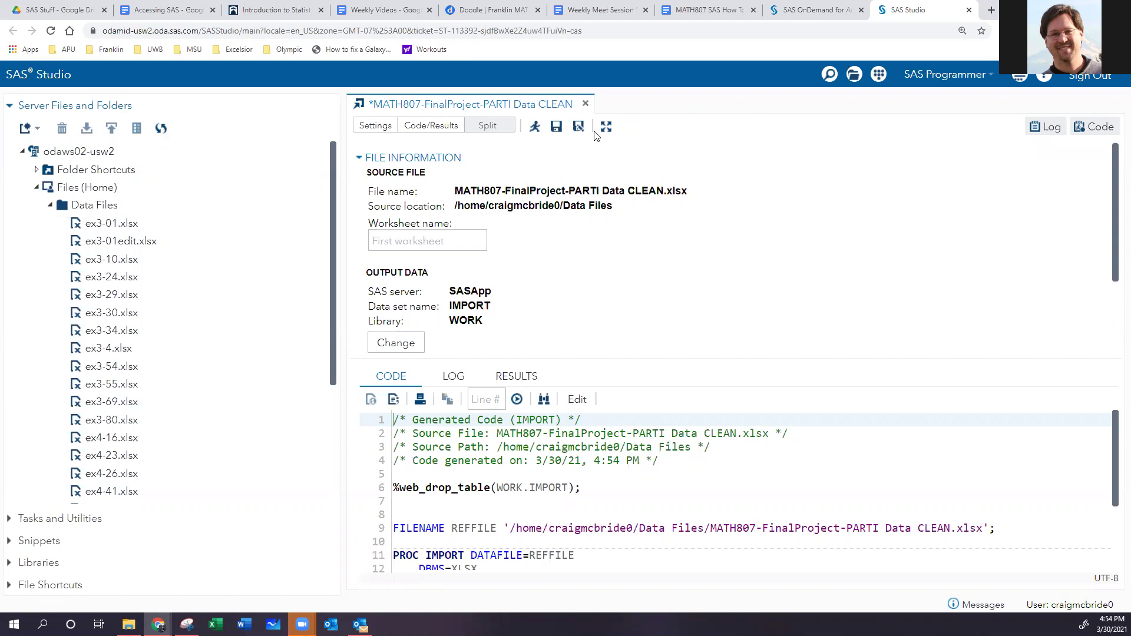
Close the MATH807-FinalProject-PARTI Data CLEAN import without saving it.
click(585, 104)
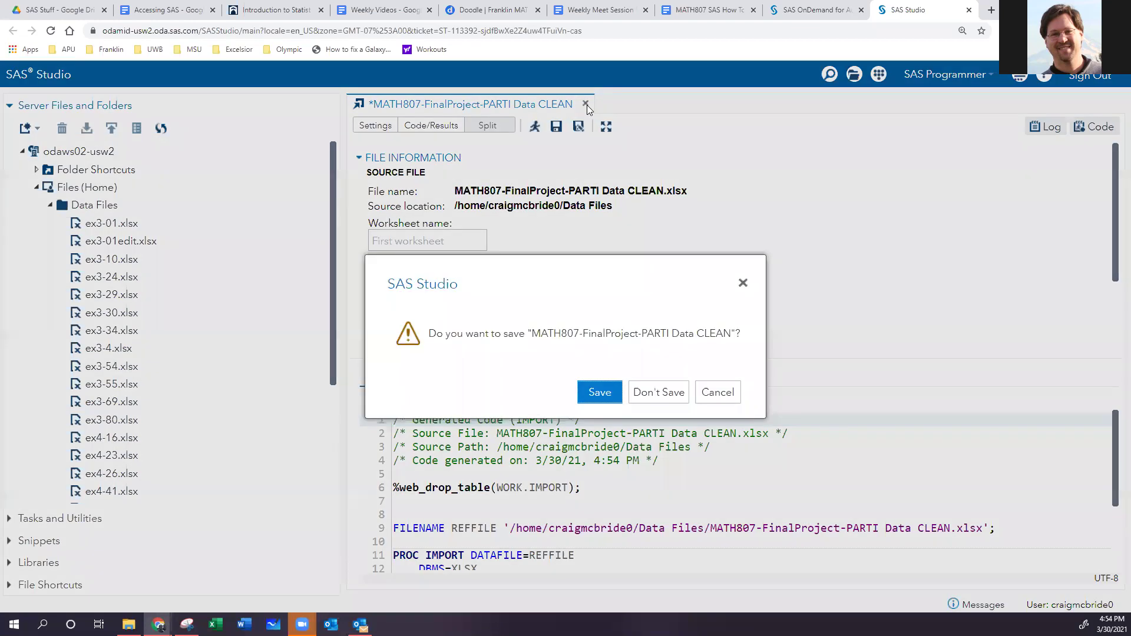
click(645, 392)
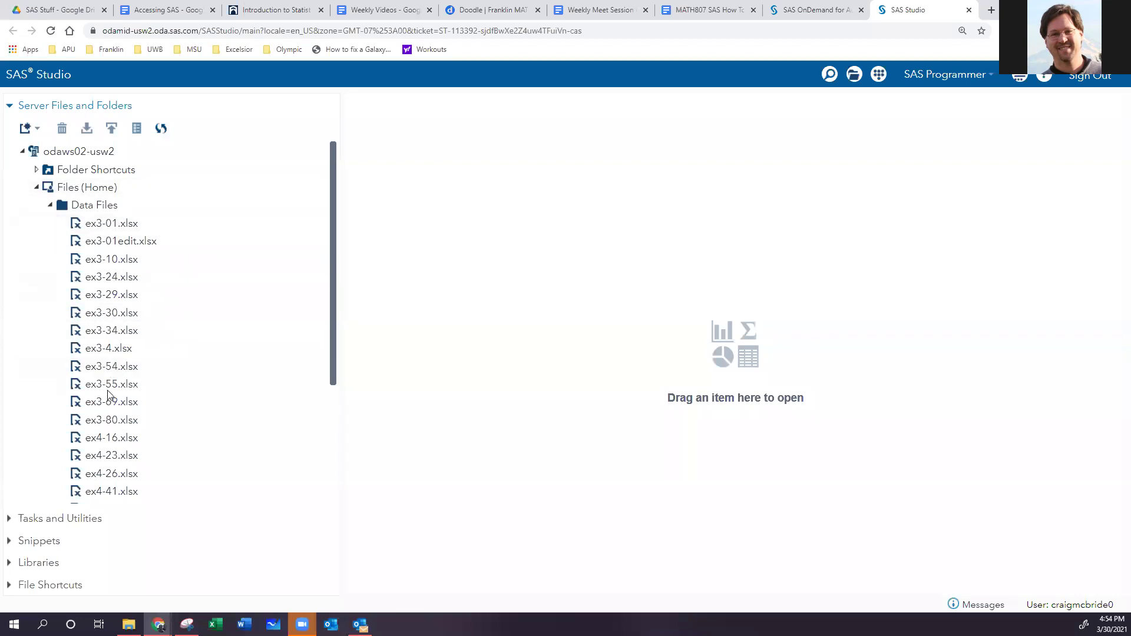
Switch to Google Drive and open the Data Sets folder inside MATH807 Student Files.
click(75, 12)
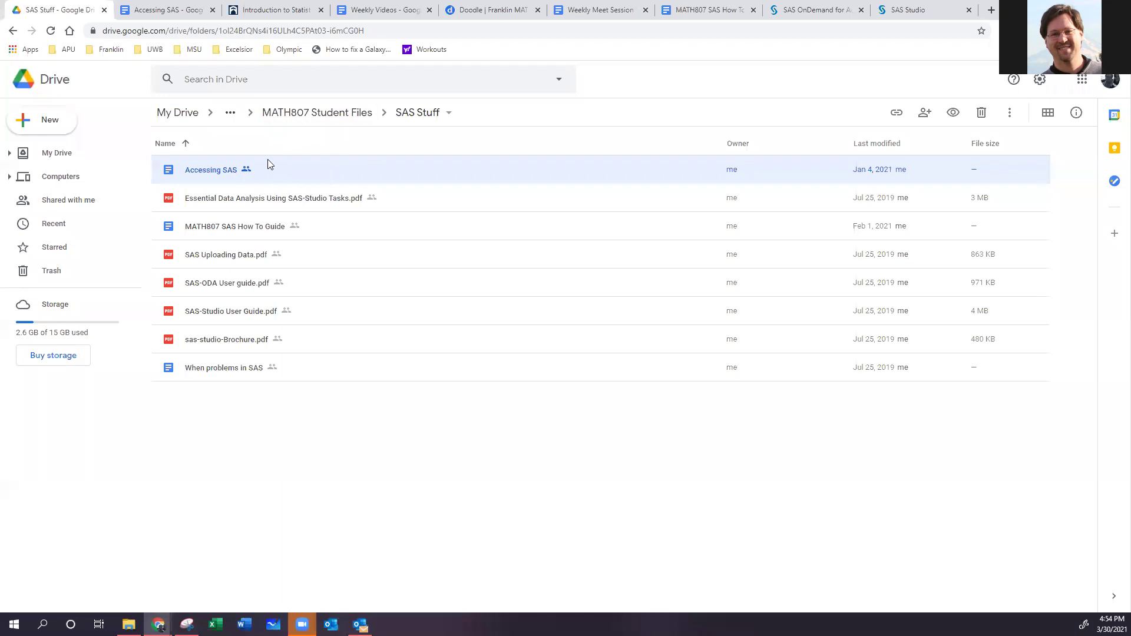
click(300, 114)
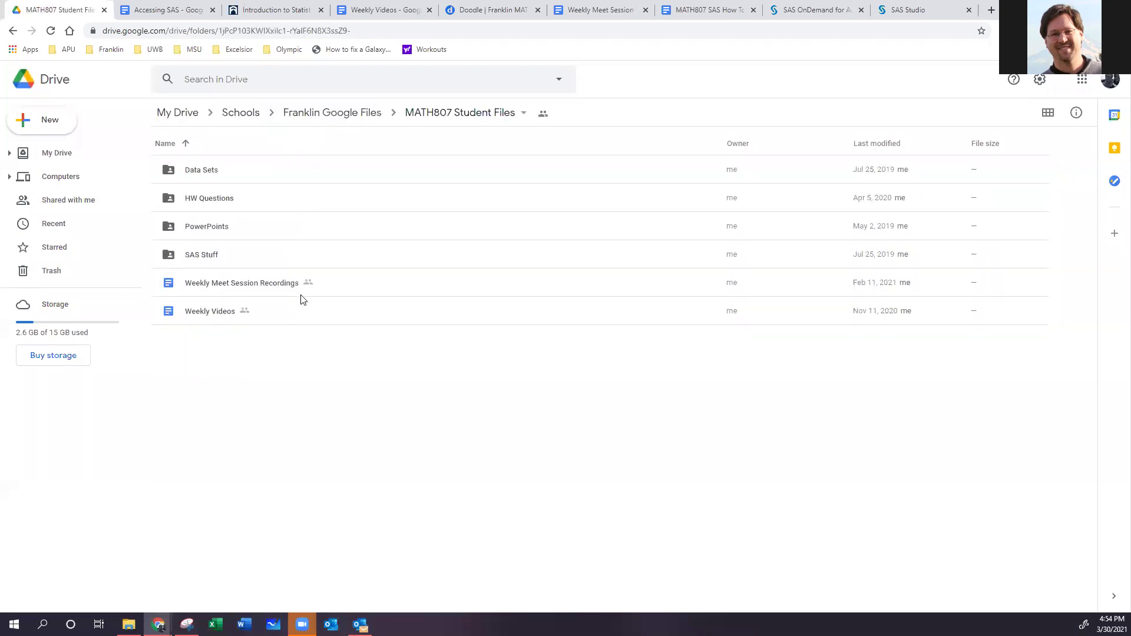
click(202, 175)
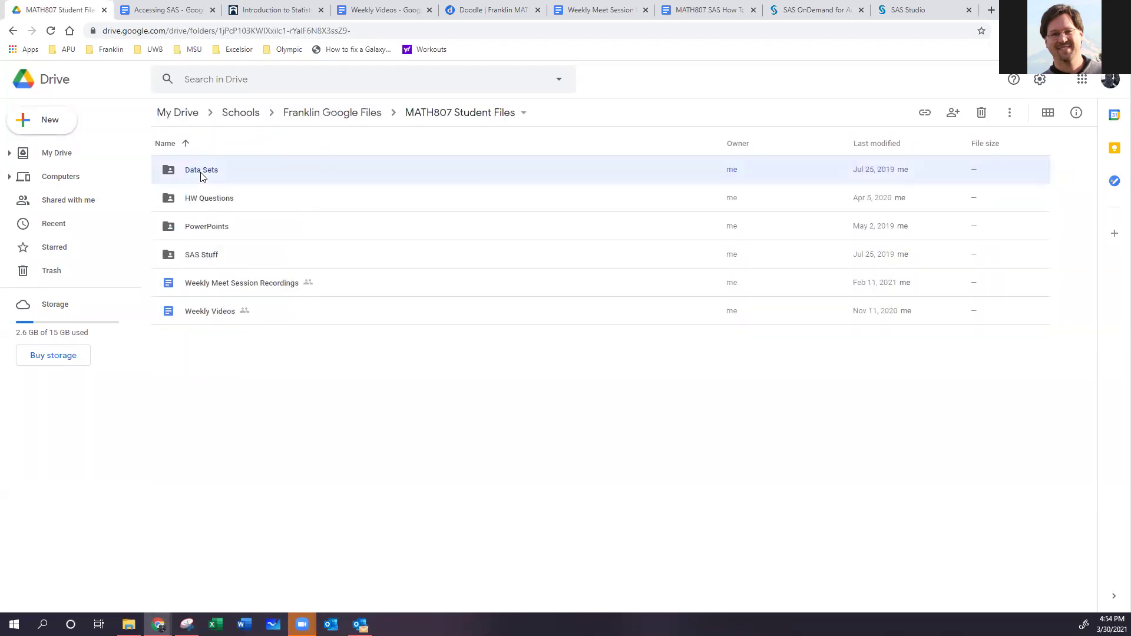
double_click(202, 176)
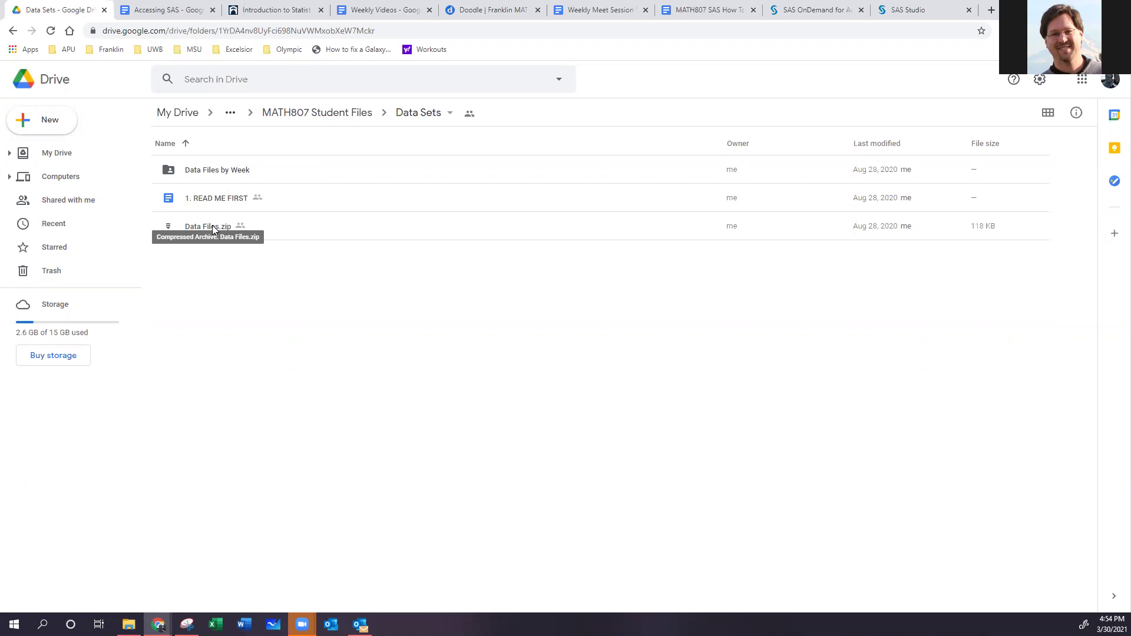
Return to SAS Studio, start an upload to the Data Files folder, select five consecutive grade files in Downloads, and cancel the upload.
click(913, 13)
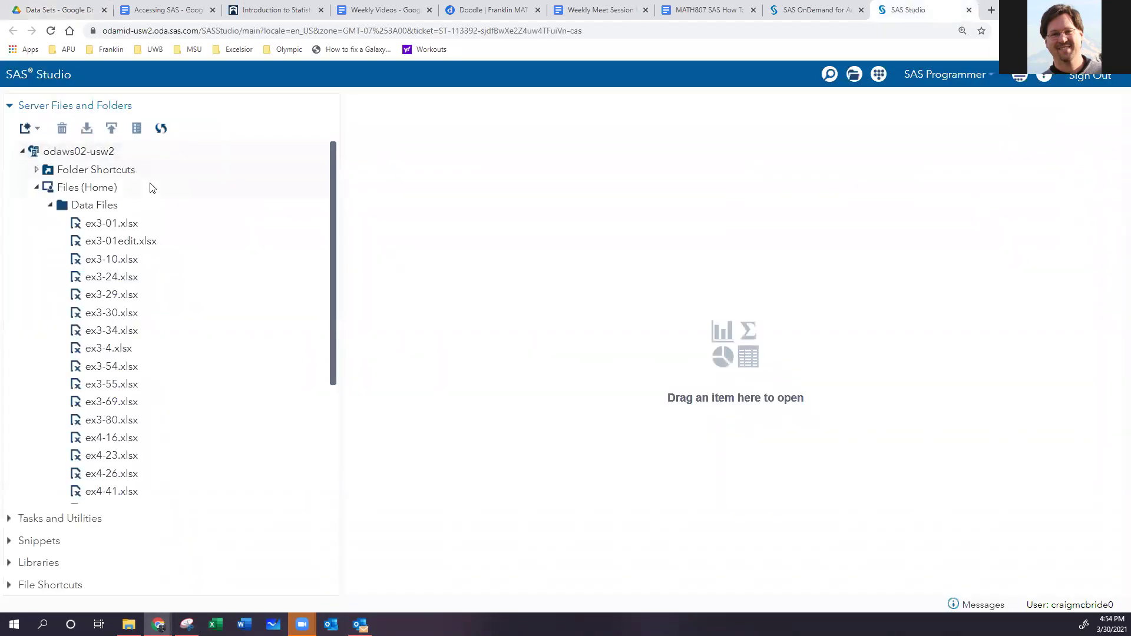
click(94, 206)
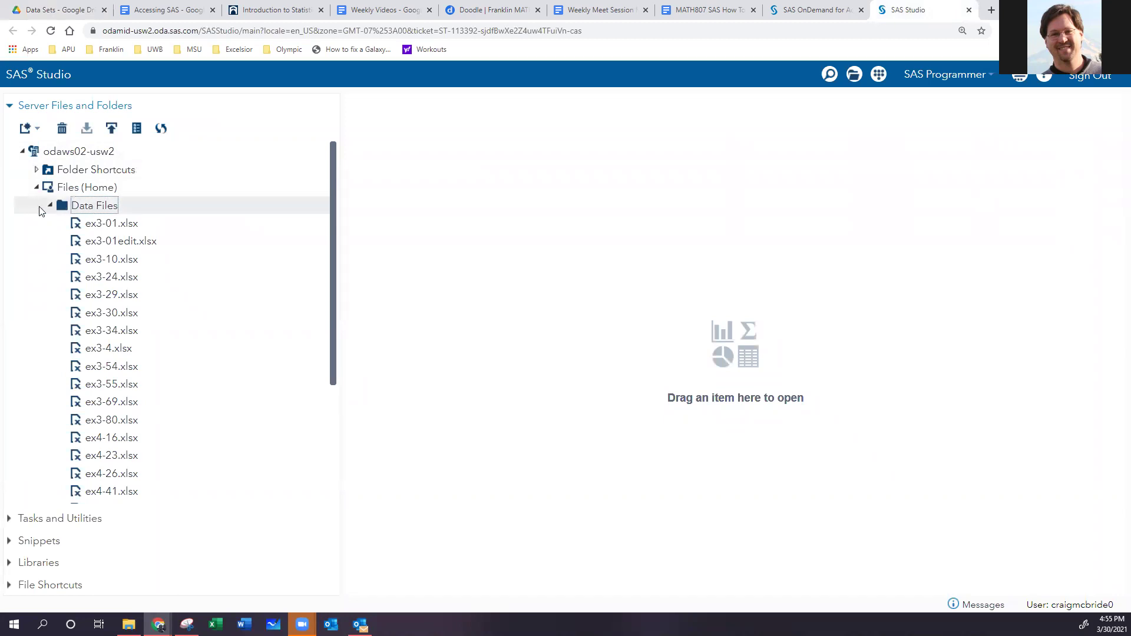
click(112, 129)
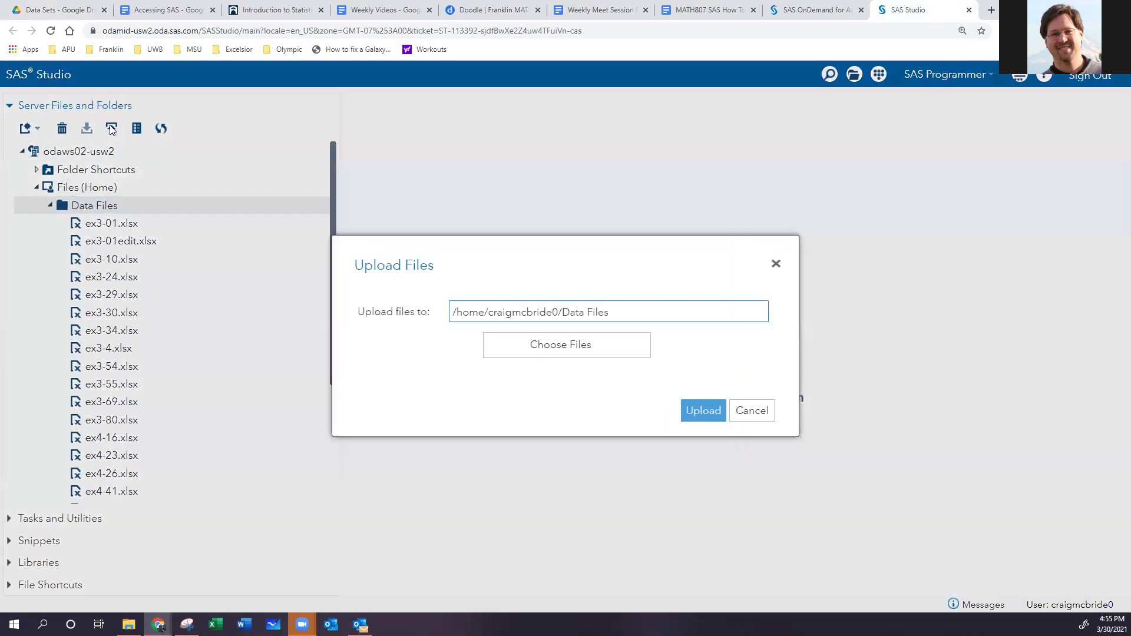
click(593, 348)
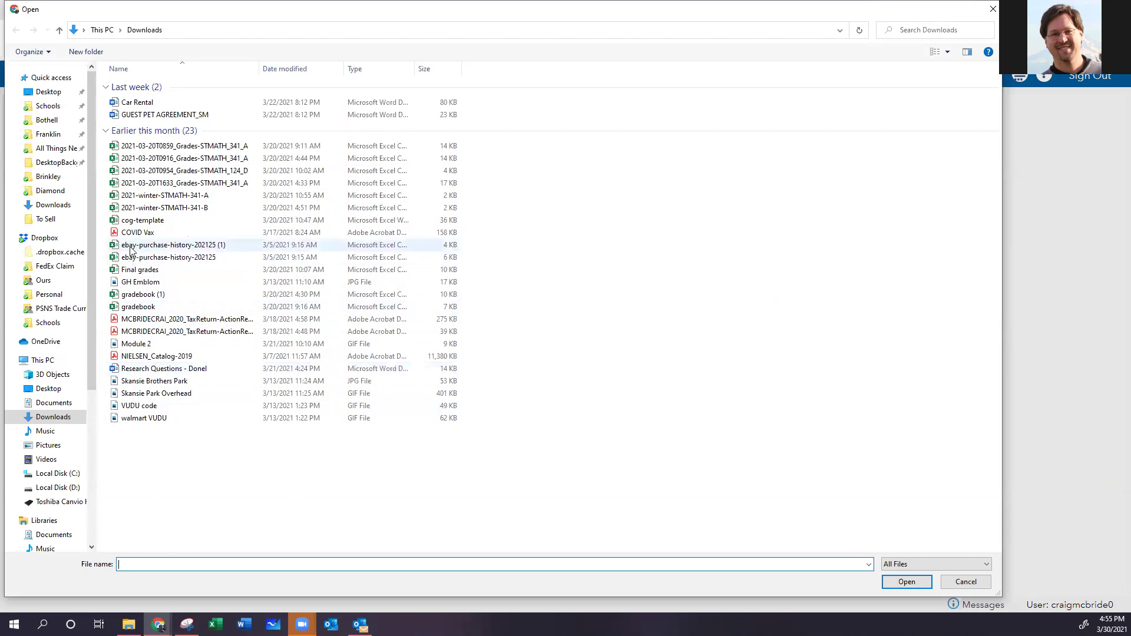
click(149, 148)
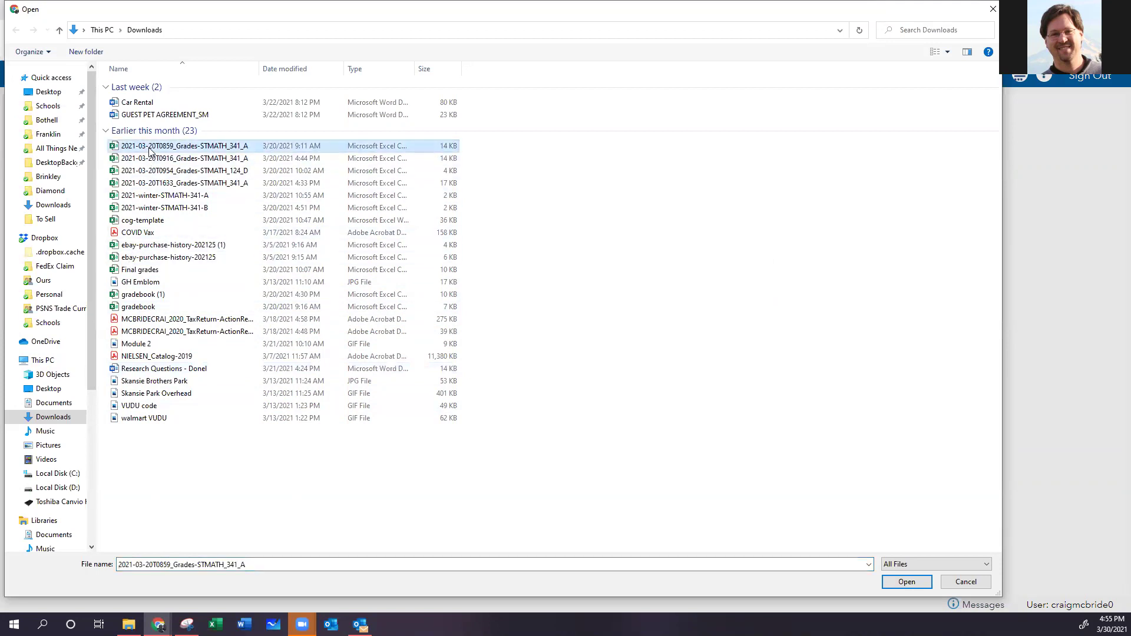
key(shift+Down)
key(shift+Down)
key(shift+Down)
key(shift+Down)
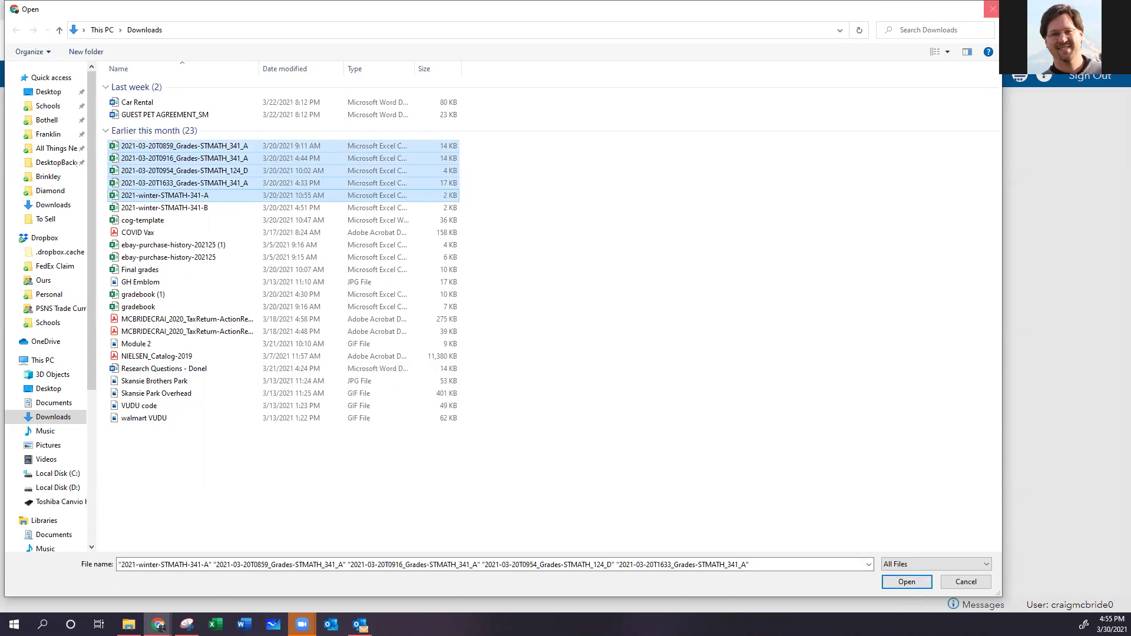
click(992, 9)
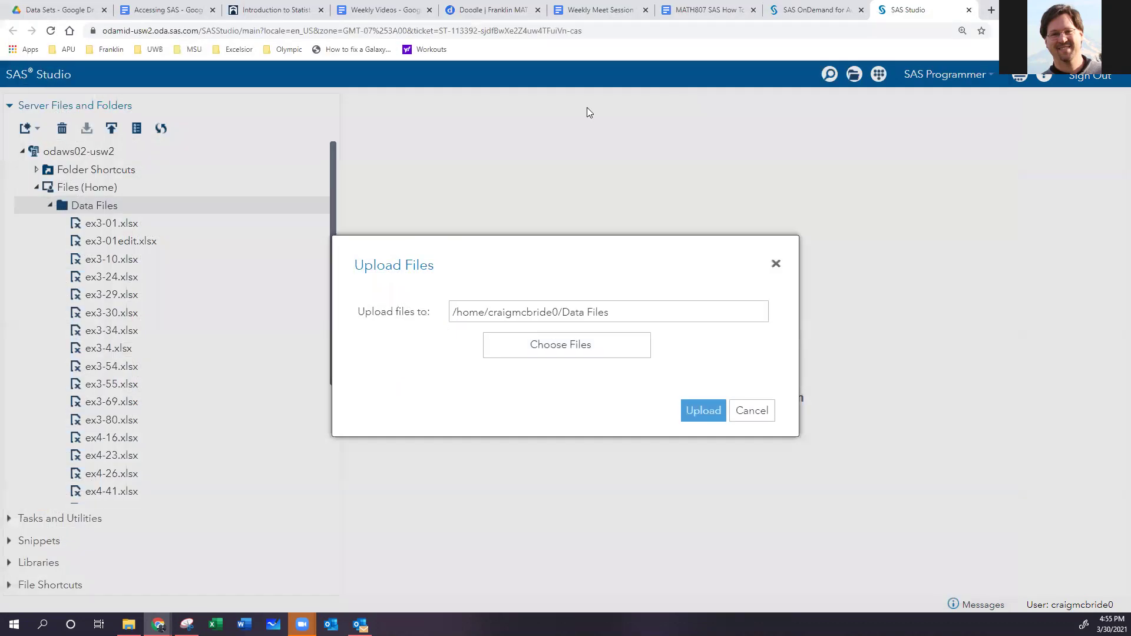
click(753, 410)
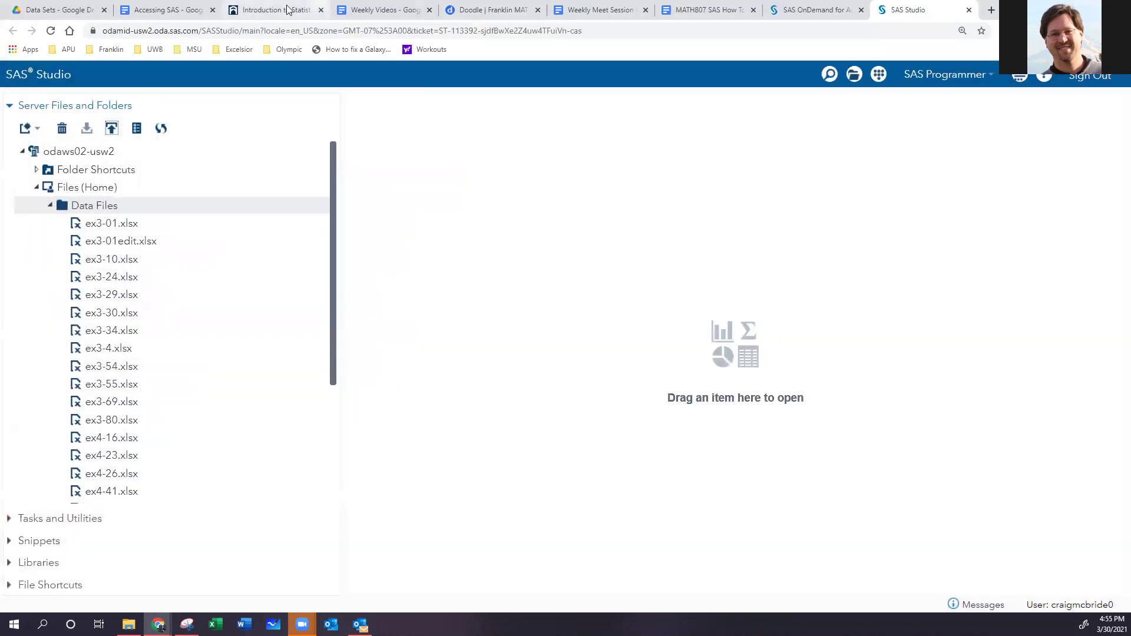
Check the SAS guide documents, examine the Week2 data files in Google Drive, and return to the Data Files by Week folder.
click(163, 9)
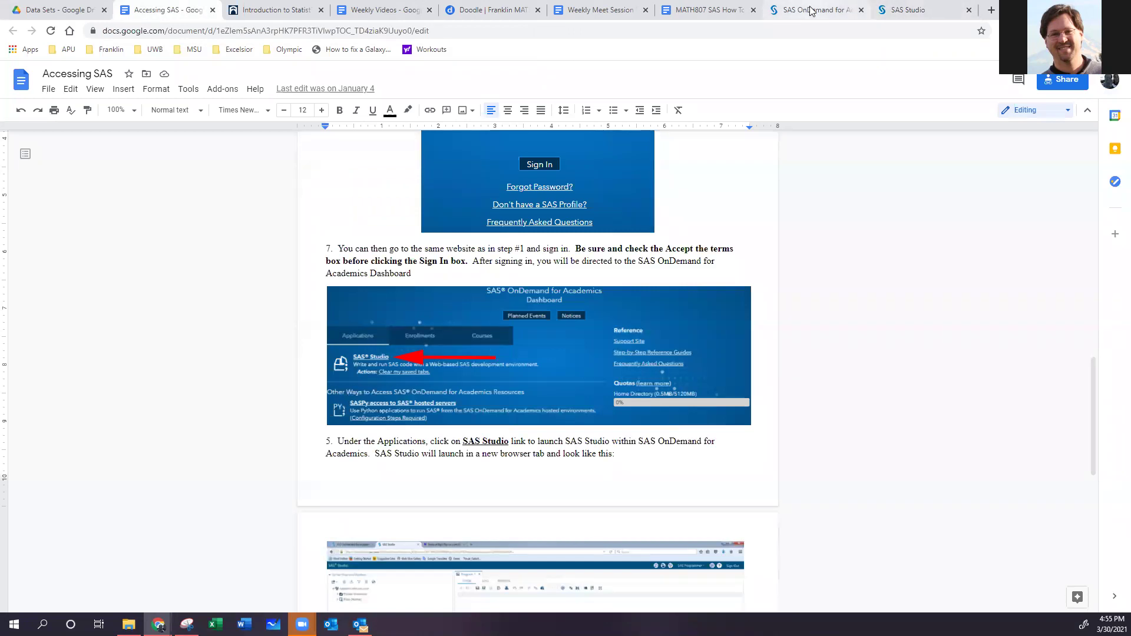
click(731, 11)
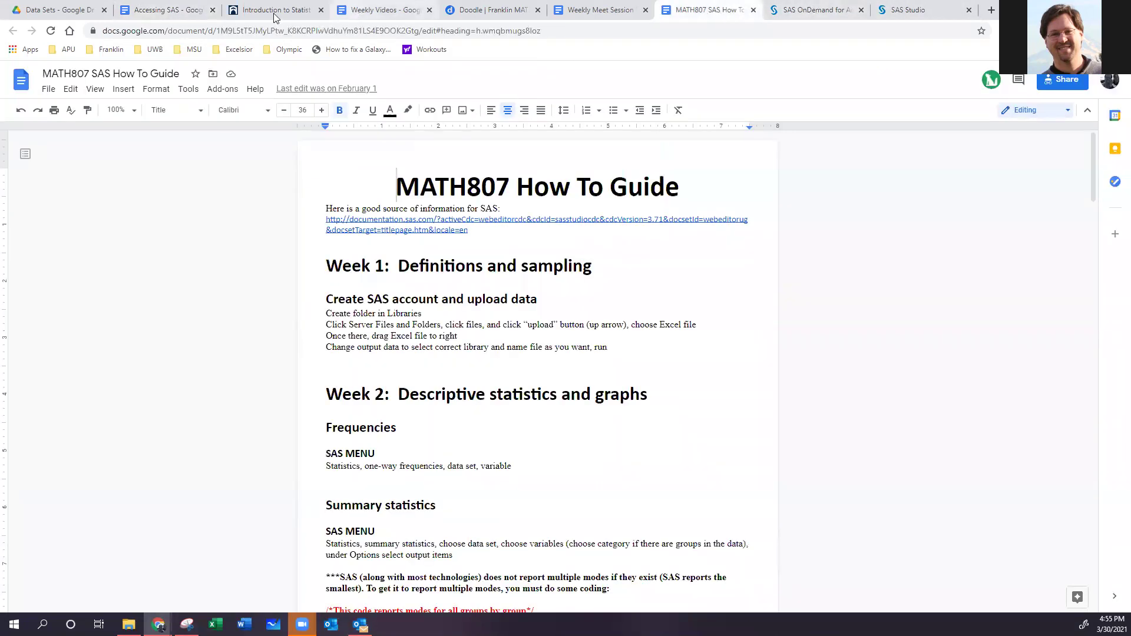
click(81, 12)
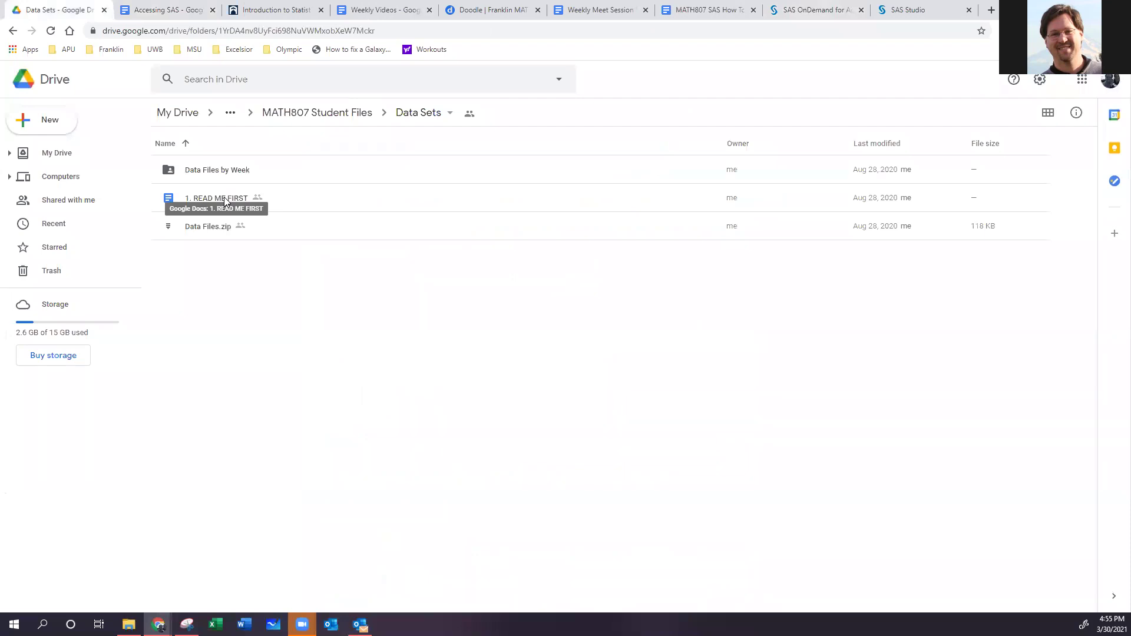
double_click(217, 170)
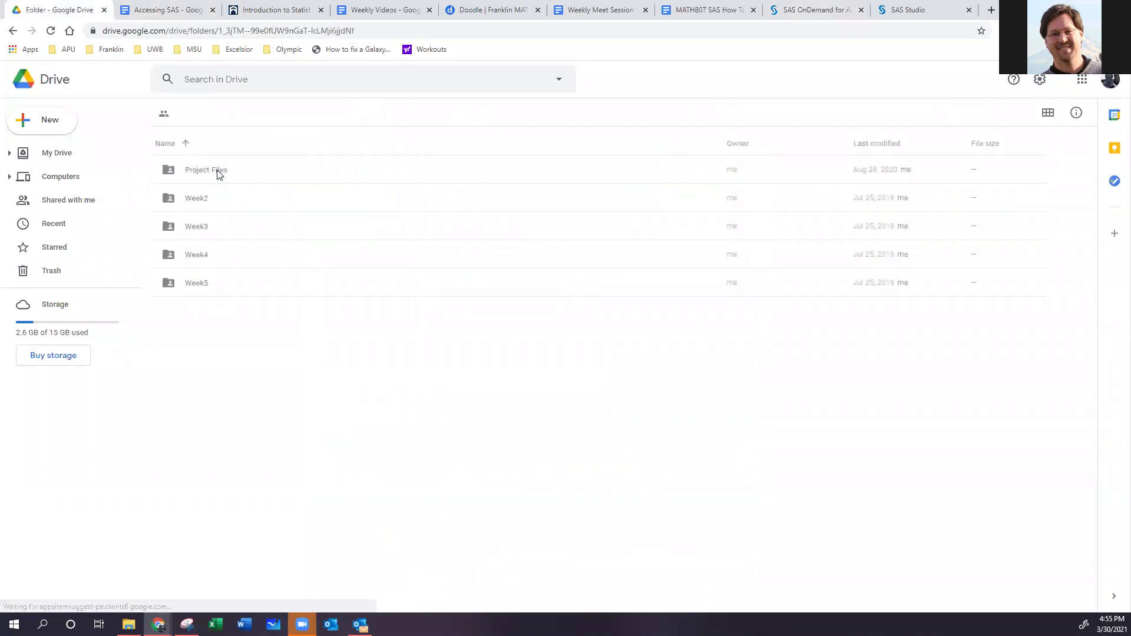
click(201, 206)
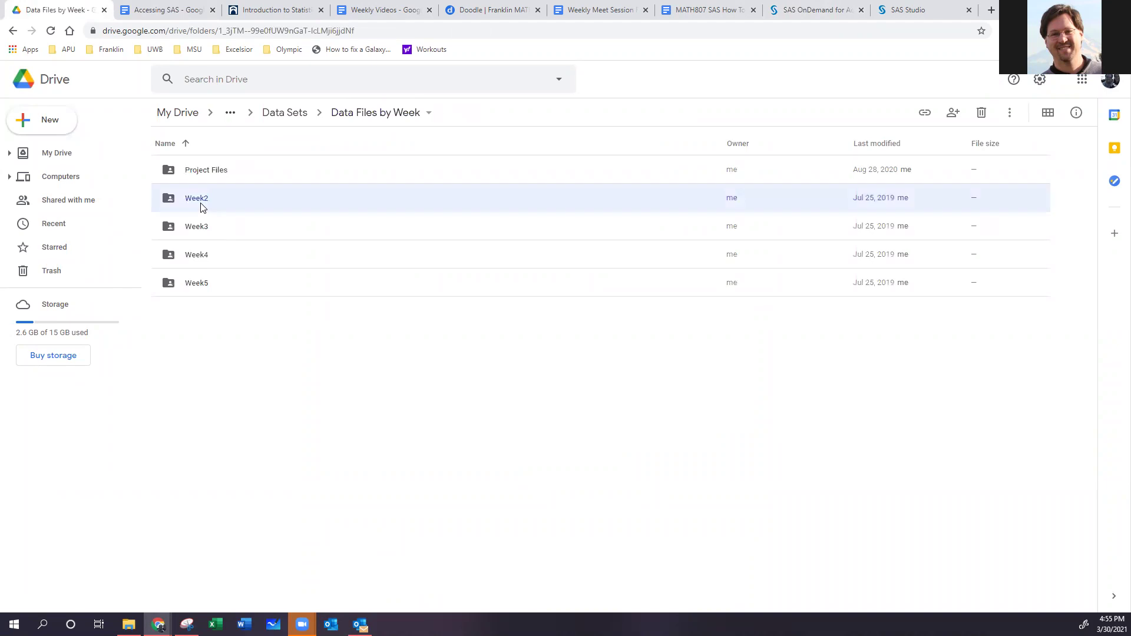
double_click(200, 206)
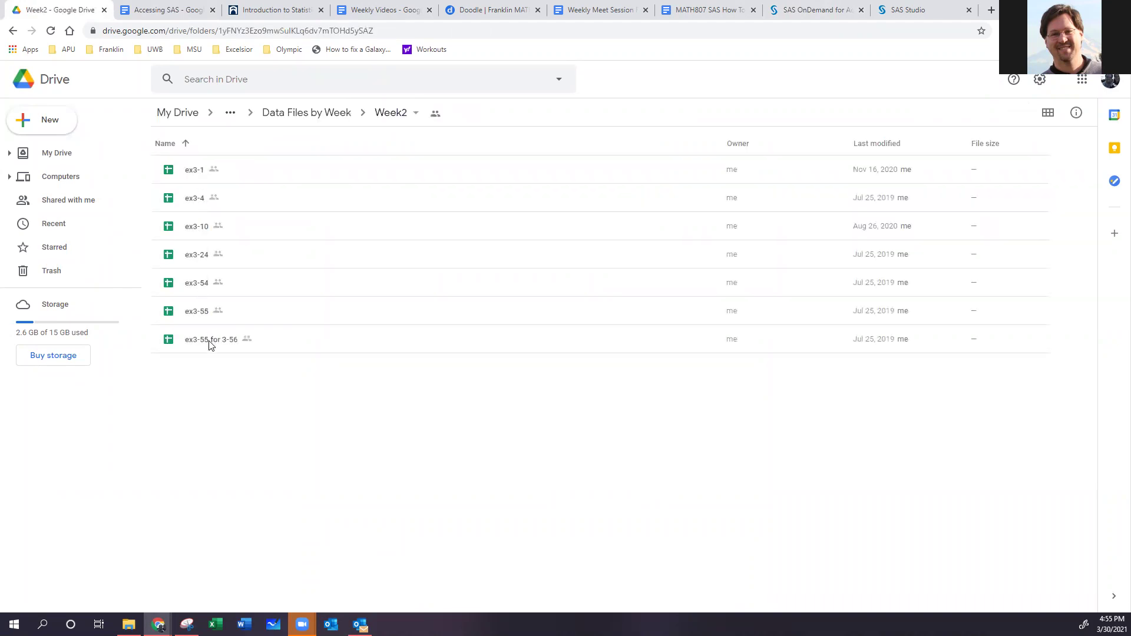
click(296, 114)
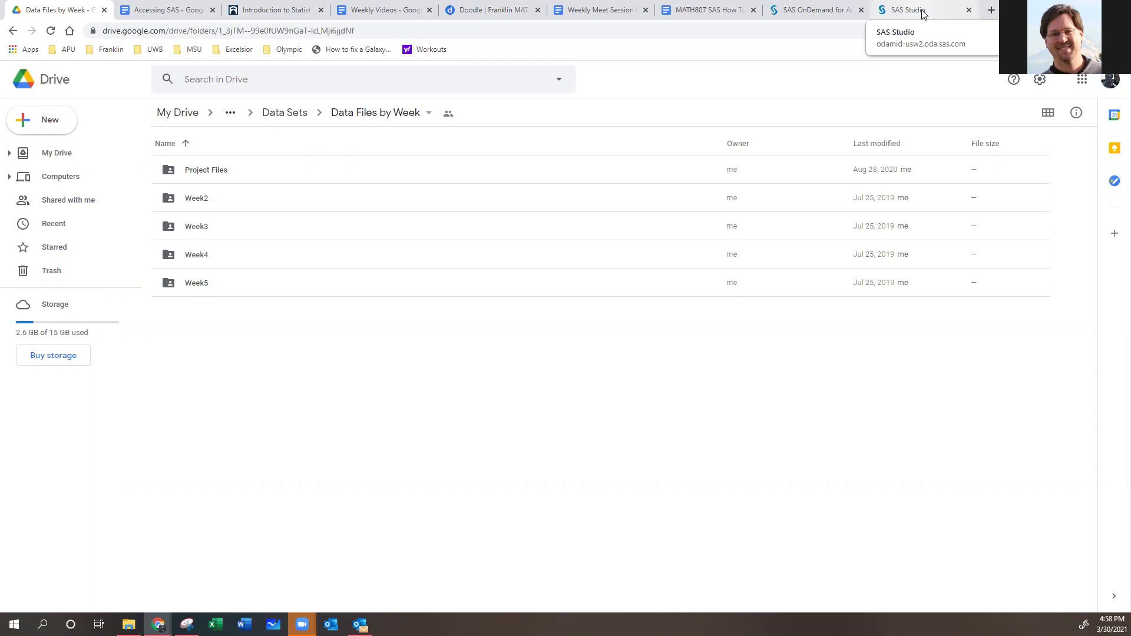
Open statcrunch.com/app/index.php in a new browser tab and sign in with the saved account credentials.
click(923, 13)
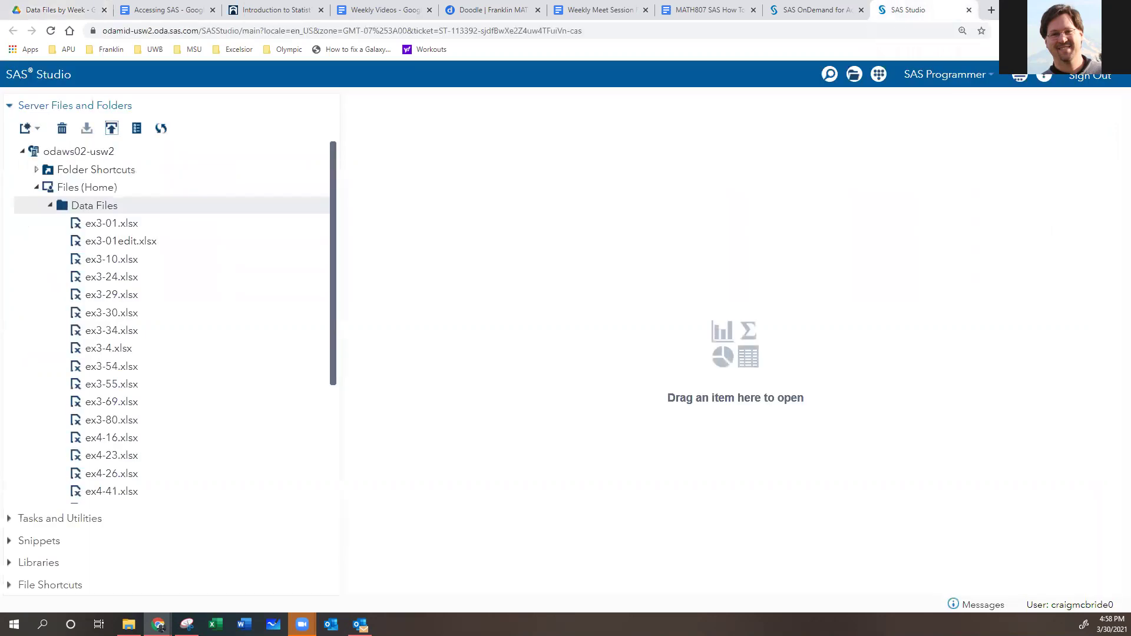
click(992, 11)
text(statcrunch.com/app/index.php)
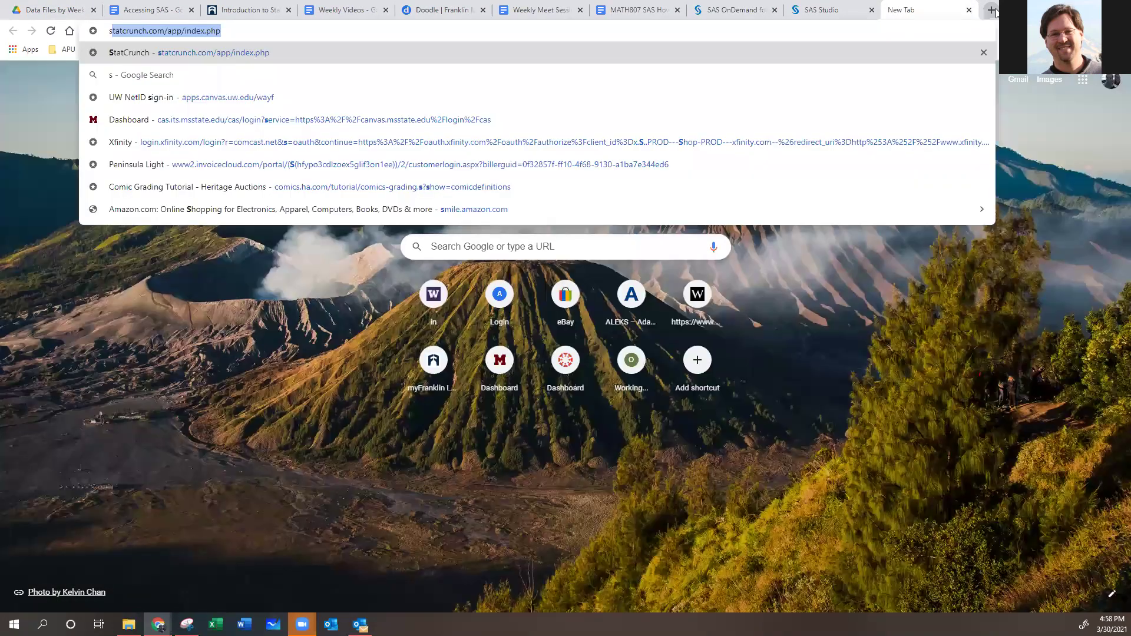
key(Return)
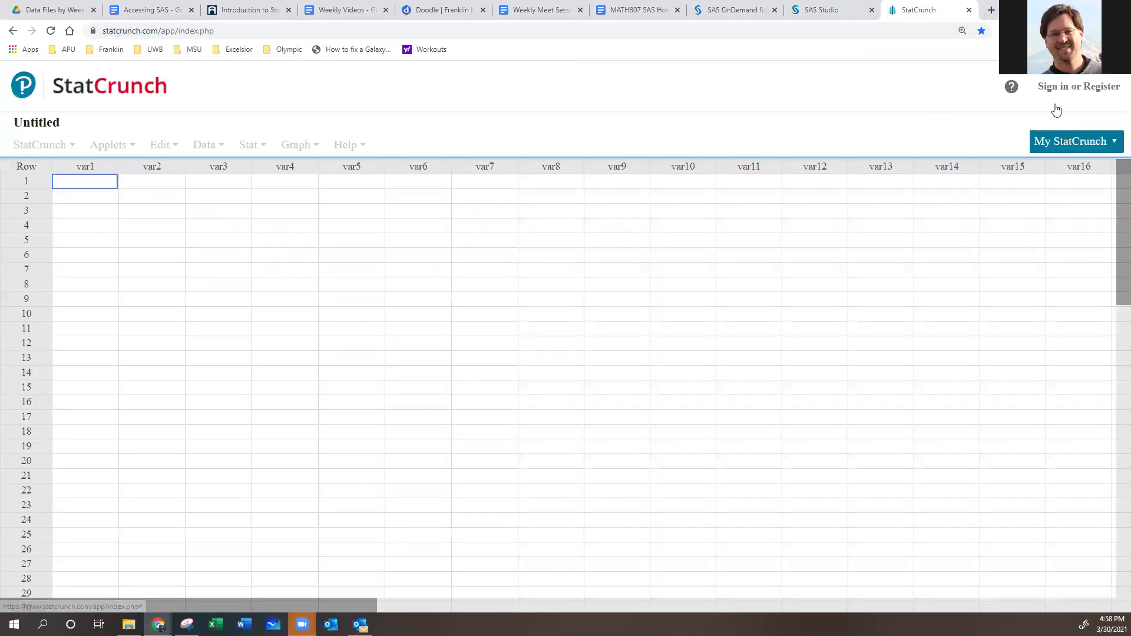
click(1065, 89)
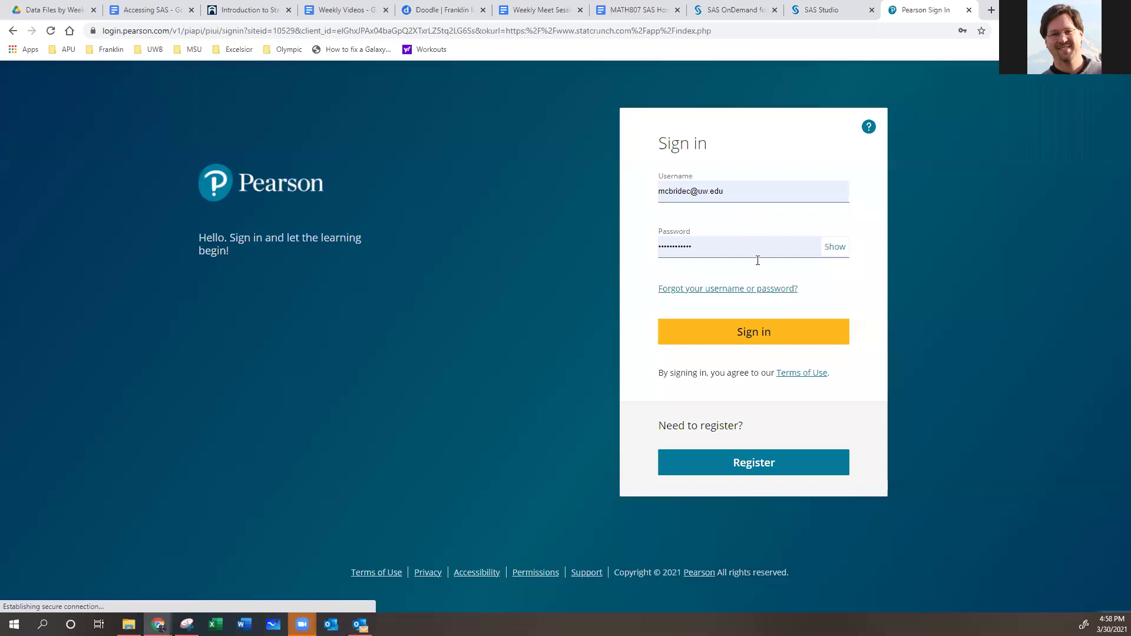
click(737, 331)
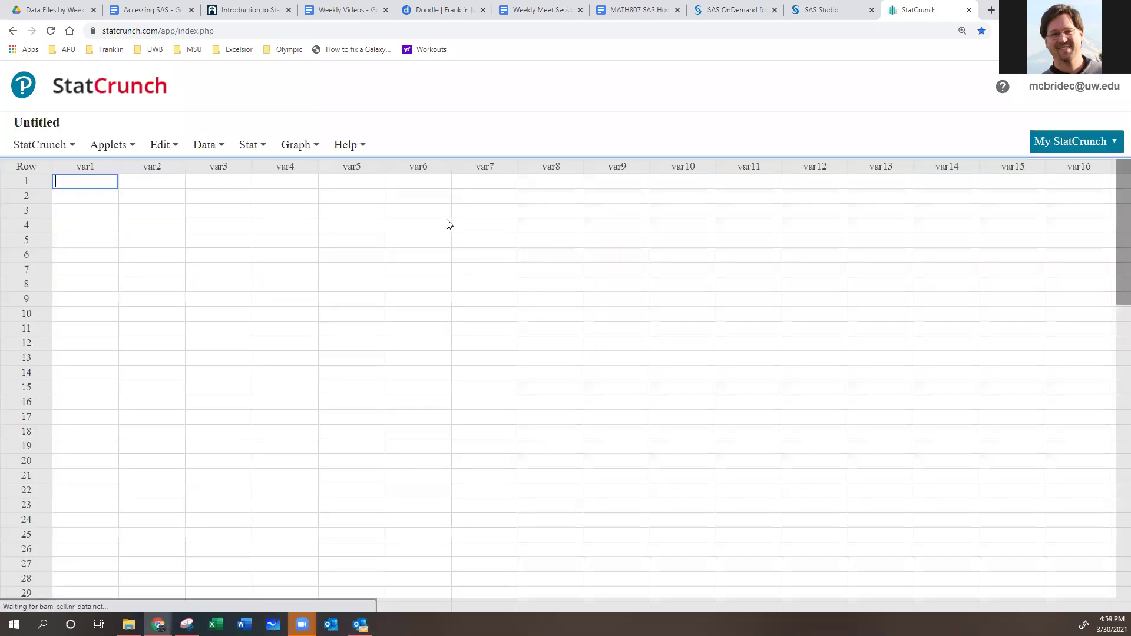
Review the statistics offered by Summary Stats for columns without computing, and look over the list of applets.
click(266, 150)
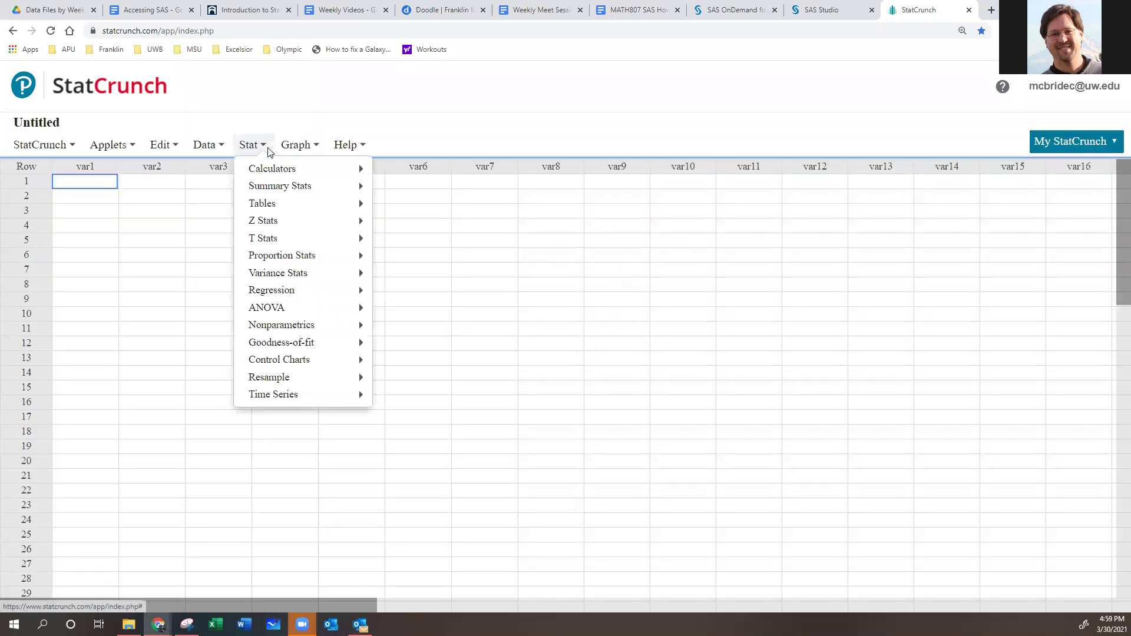
mouse_move(275, 187)
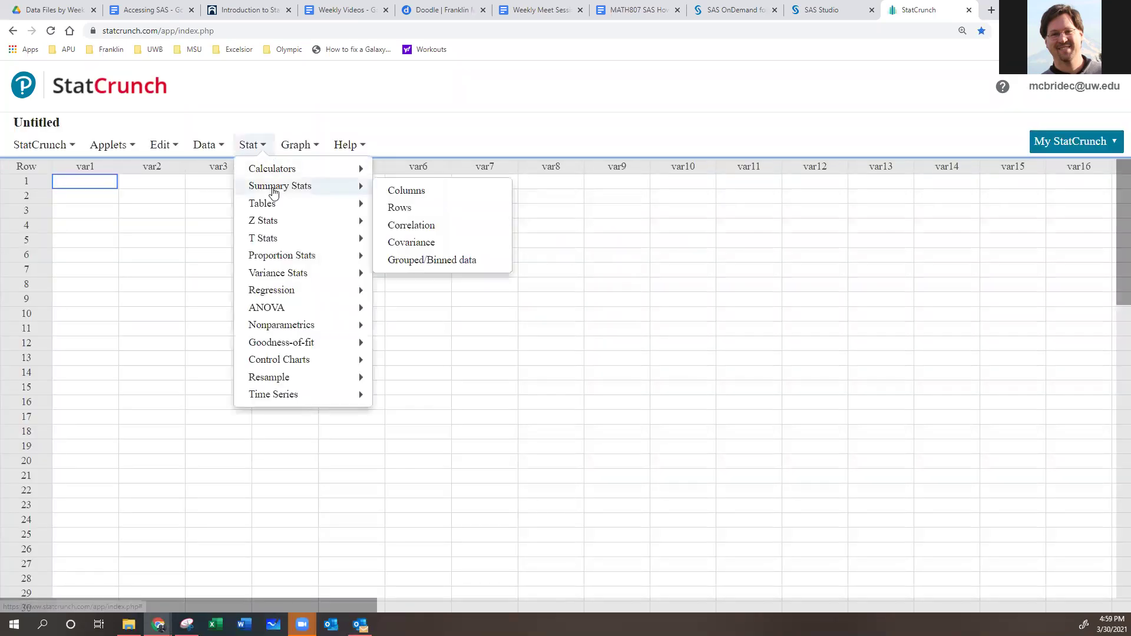
click(395, 192)
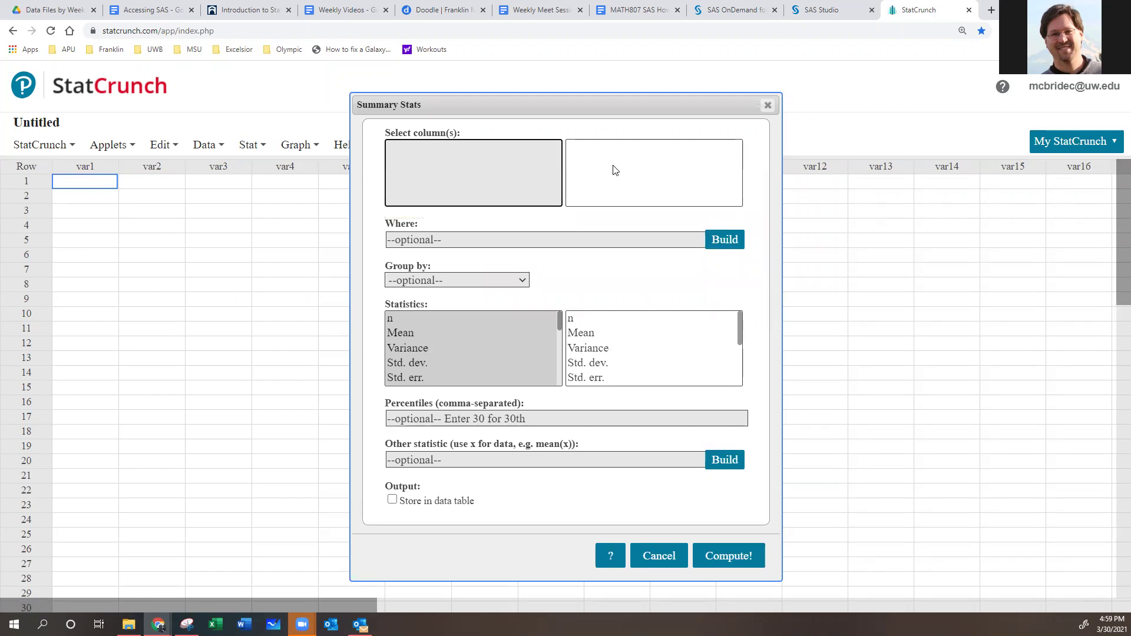
drag(554, 361, 554, 377)
click(555, 377)
shift+click(559, 323)
drag(559, 323, 560, 382)
click(621, 353)
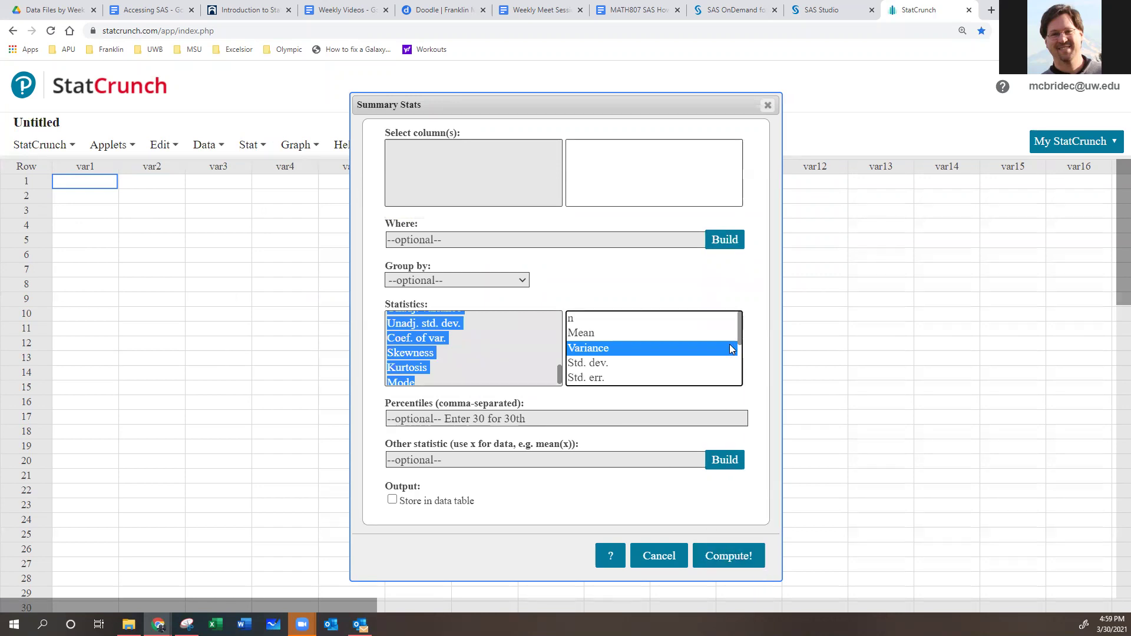
click(767, 105)
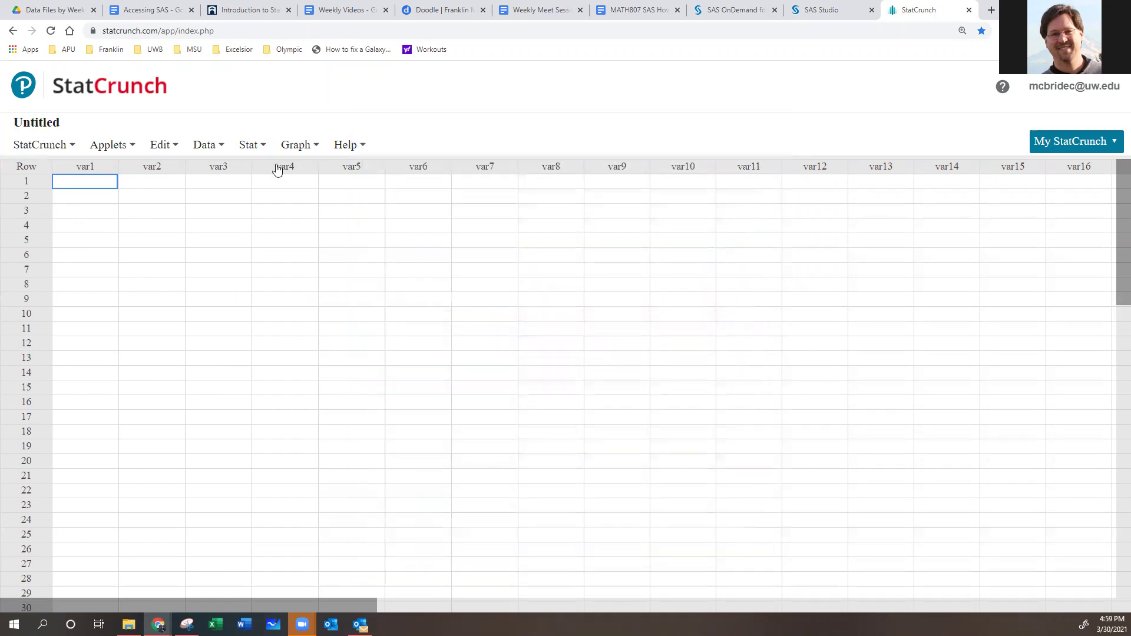
click(112, 145)
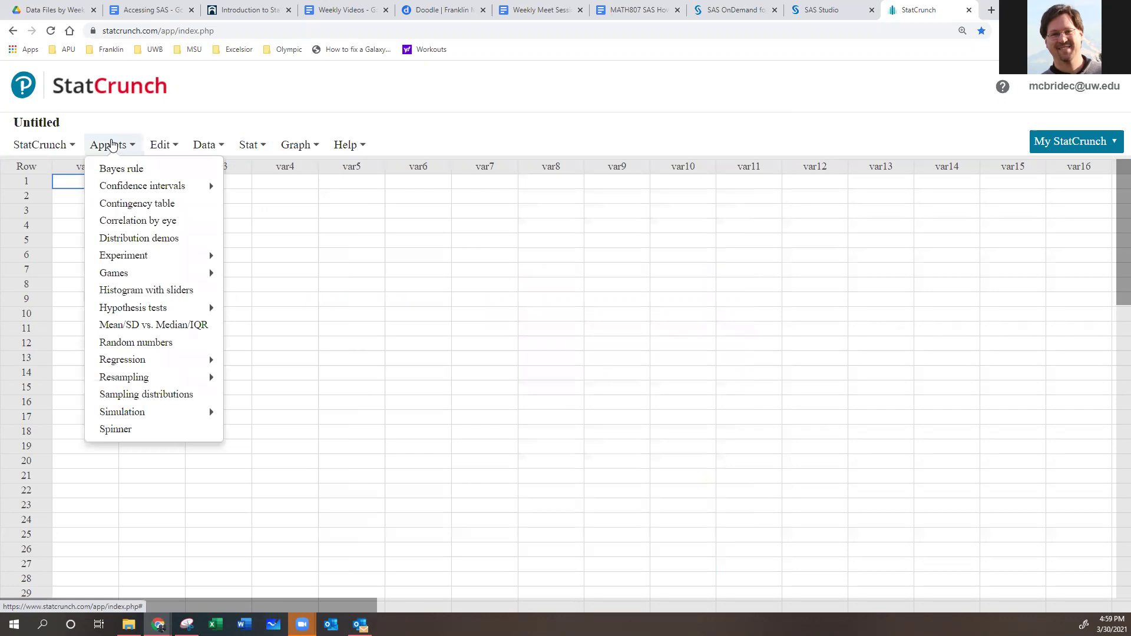
click(340, 83)
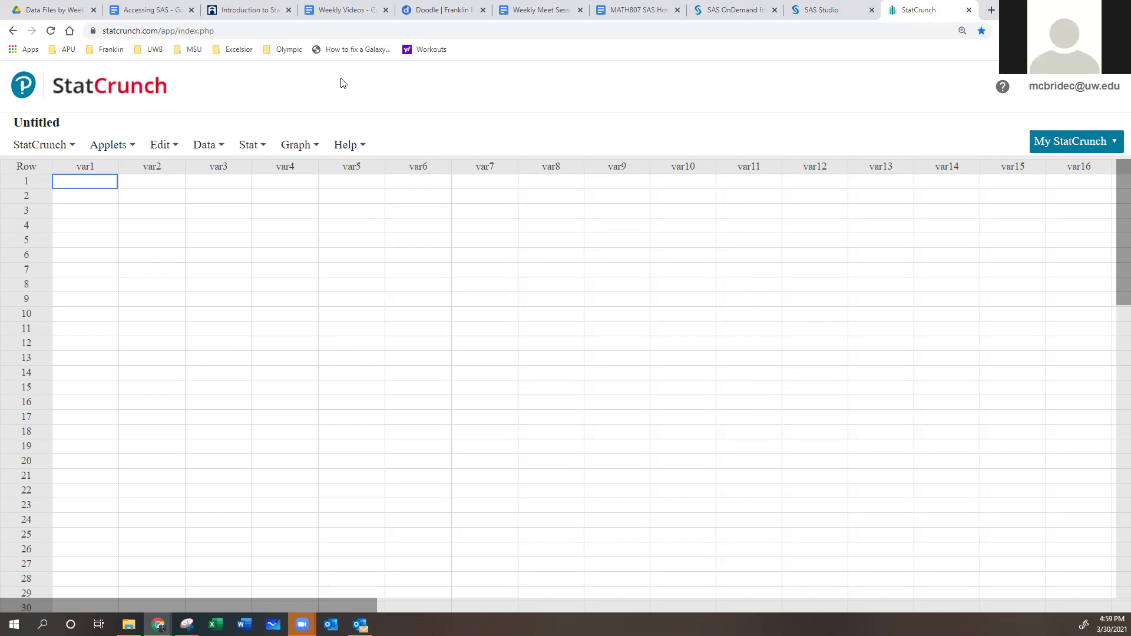
Close StatCrunch and expand Tasks and Utilities in SAS Studio.
click(969, 10)
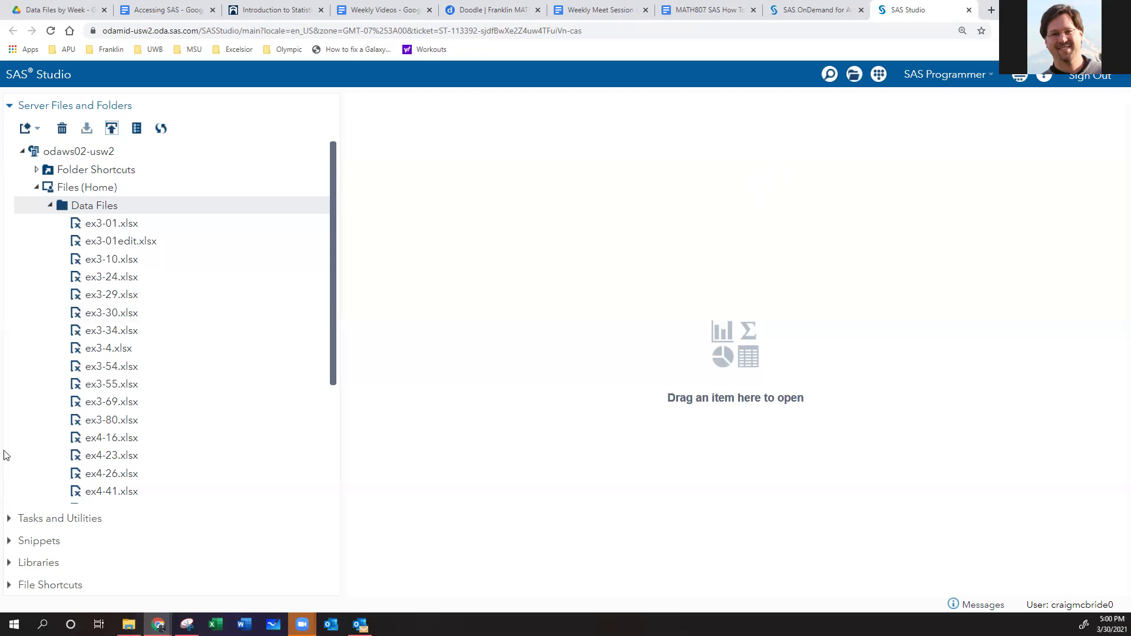
click(10, 522)
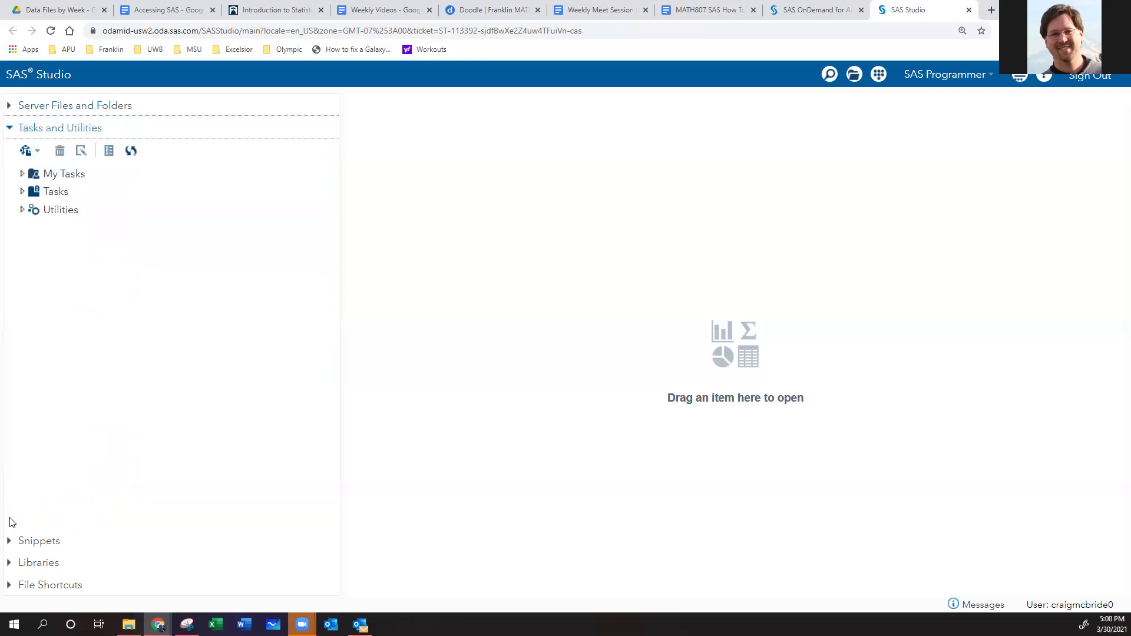
Open the Summary Statistics task from the Statistics group under Tasks.
click(22, 192)
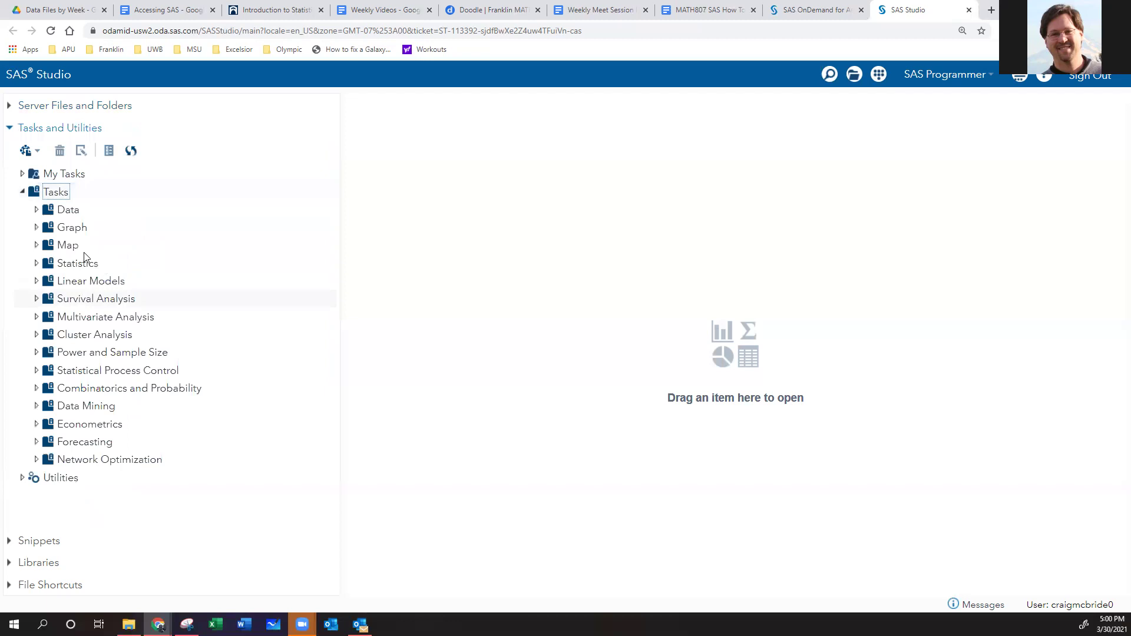
click(36, 264)
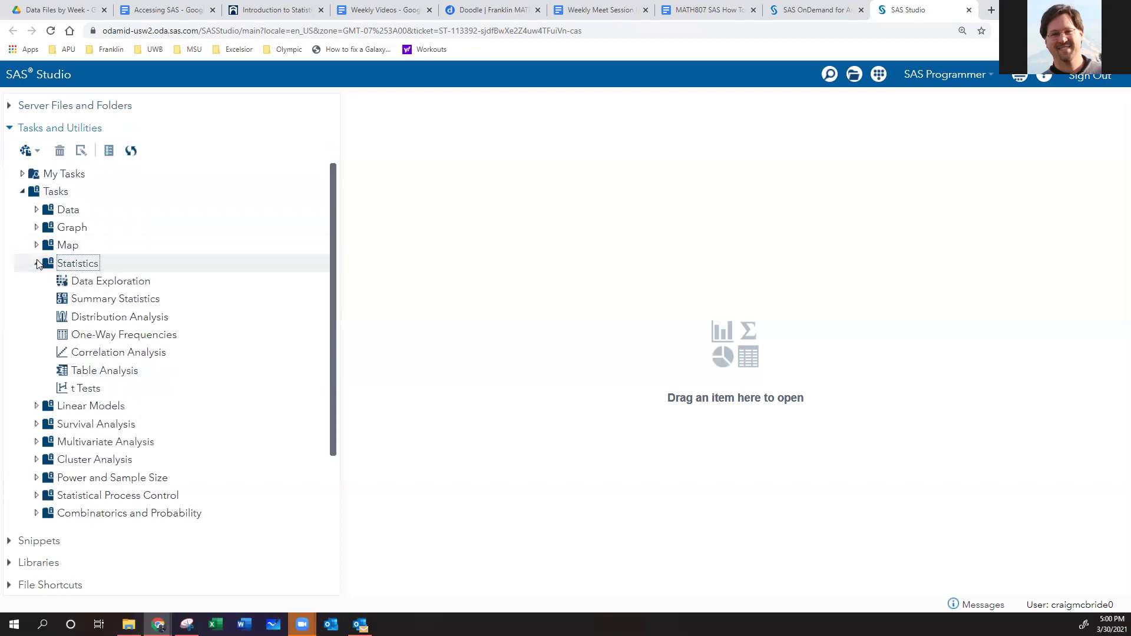
click(87, 302)
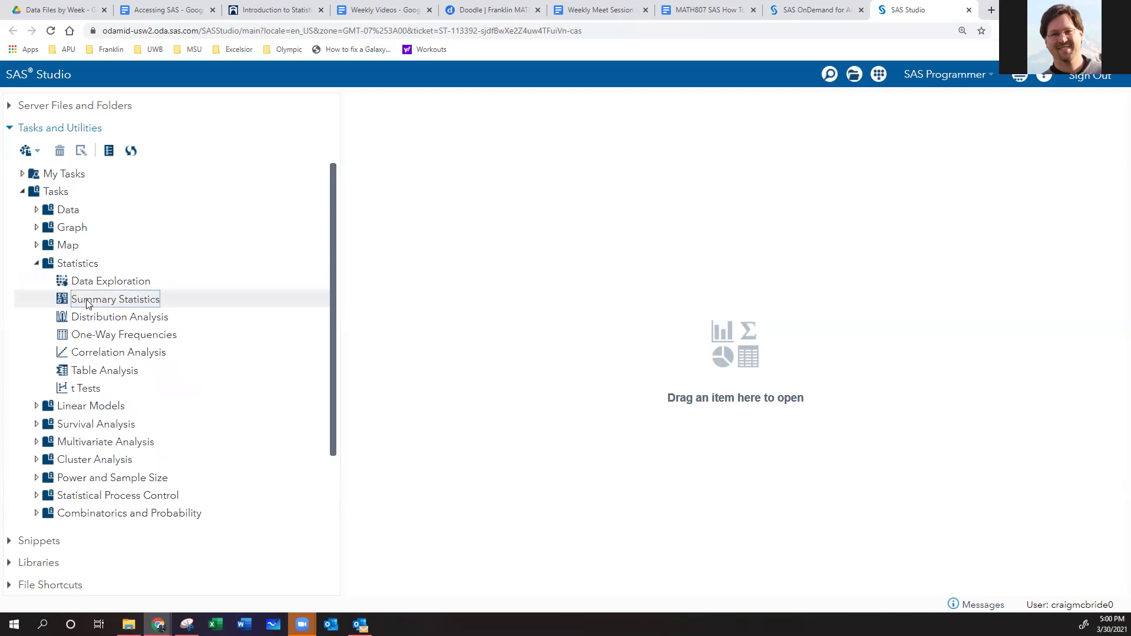
double_click(87, 302)
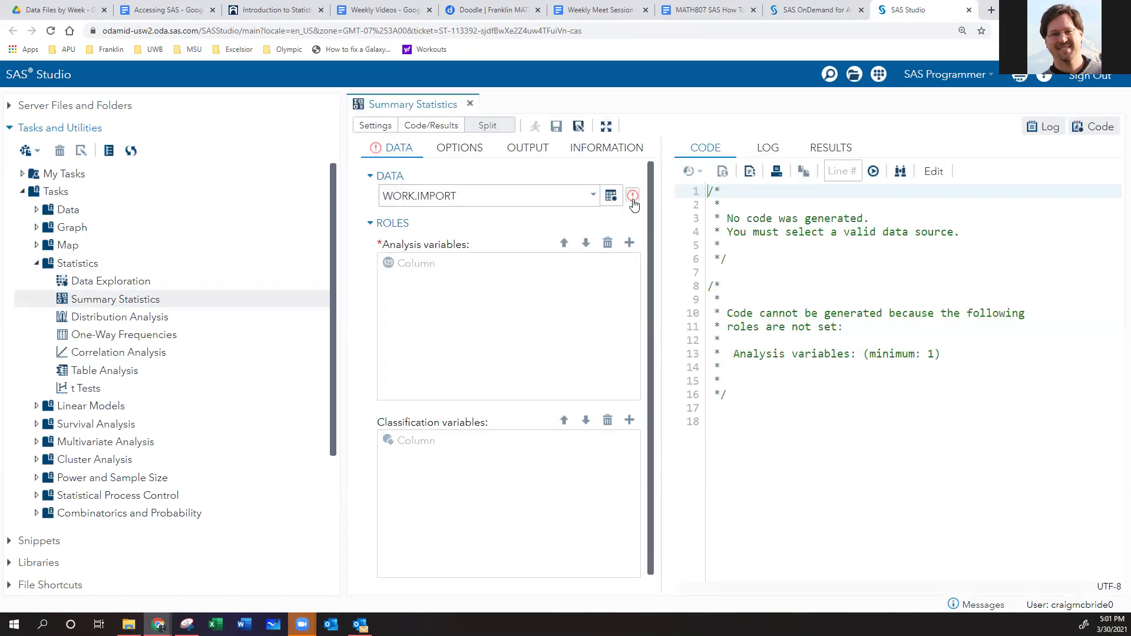
mouse_move(633, 203)
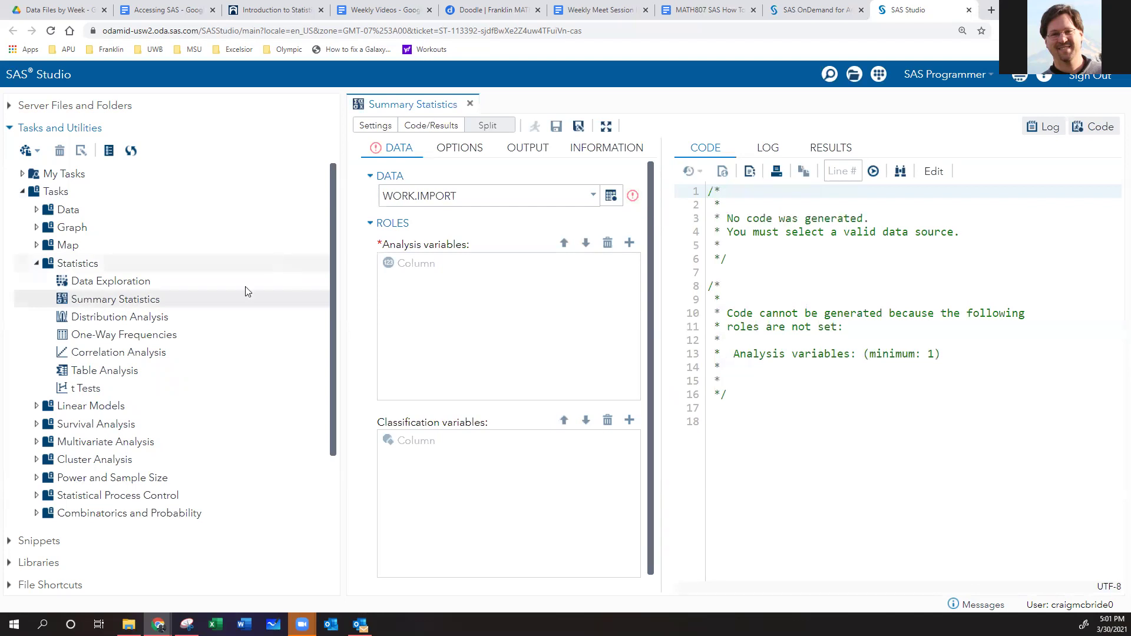
Import ex3-10.xlsx from the Data Files folder on the server as WORK.IMPORT and view its output data.
click(9, 107)
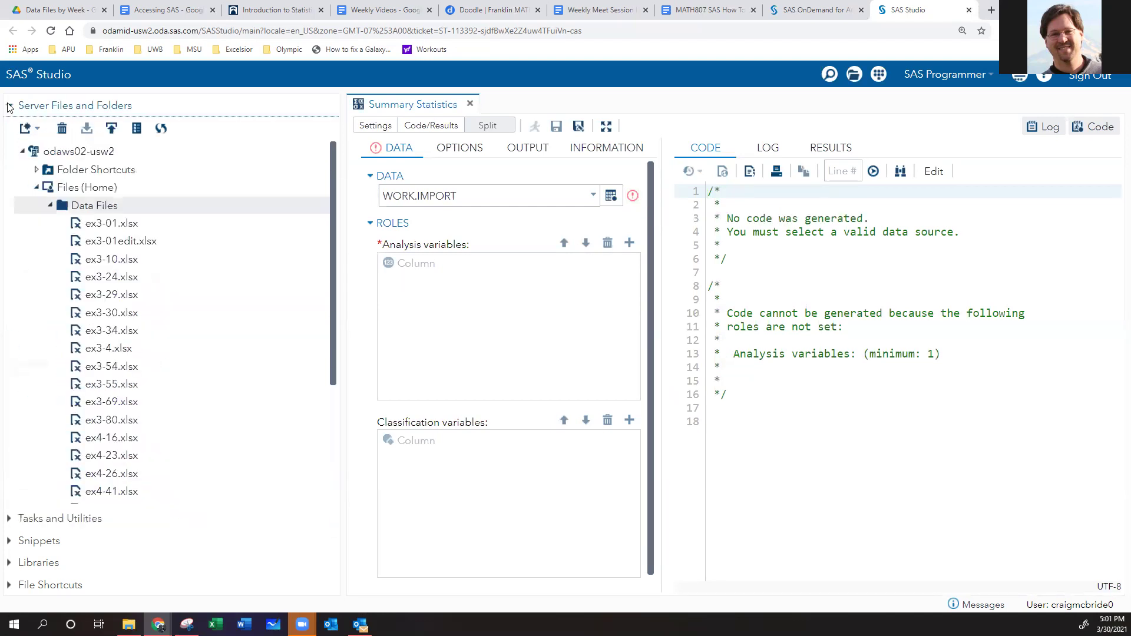
double_click(103, 260)
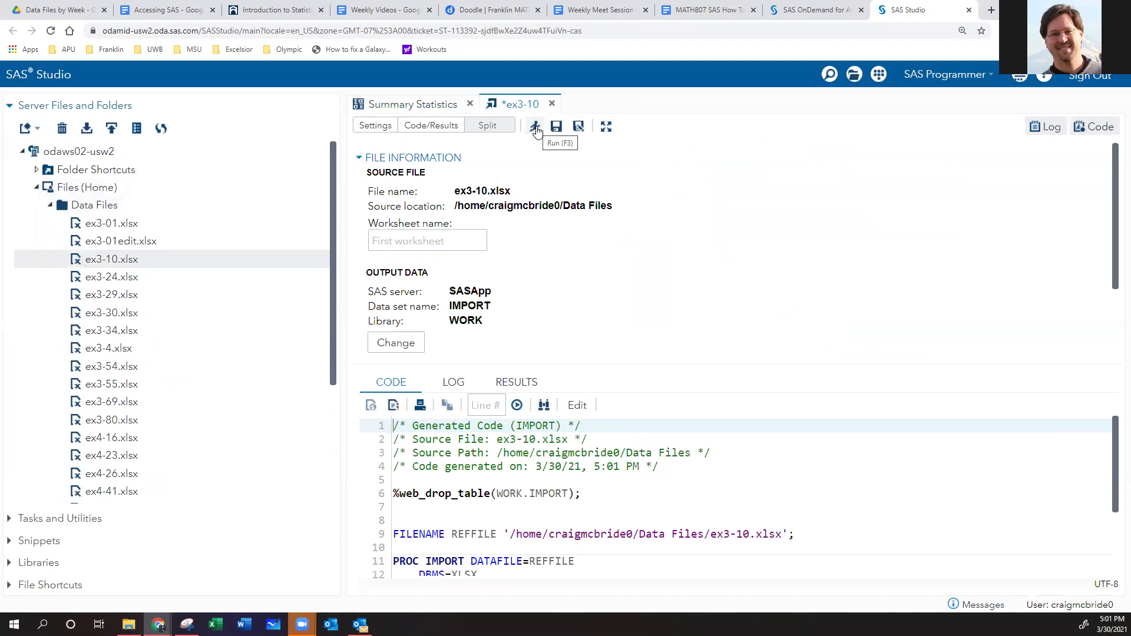
click(536, 129)
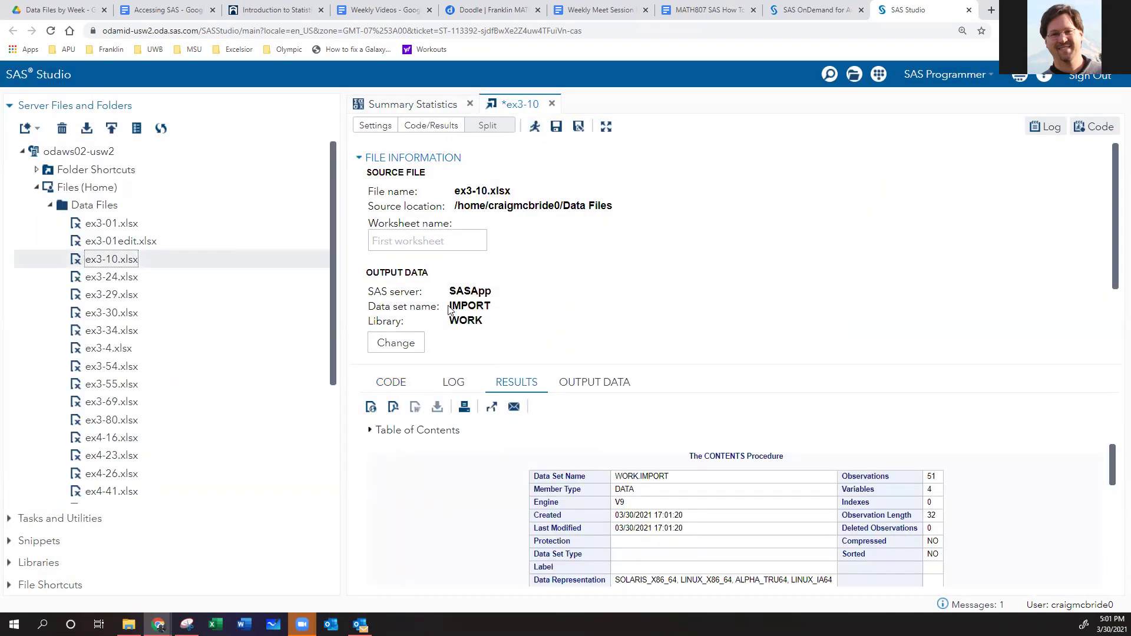
drag(448, 306, 496, 325)
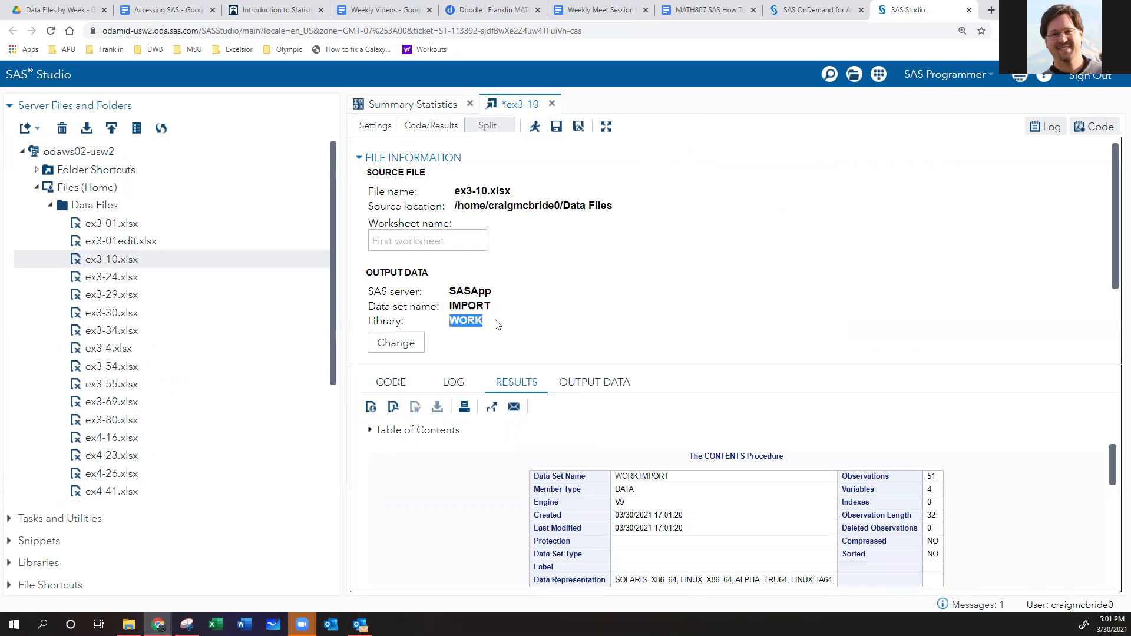
click(596, 384)
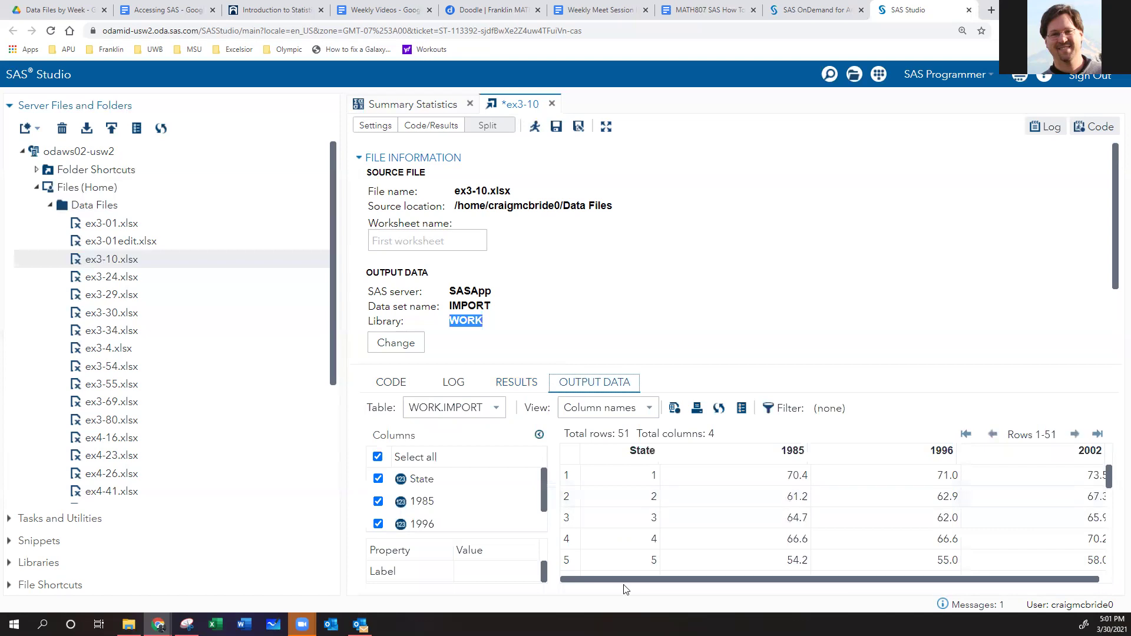
drag(675, 582, 681, 582)
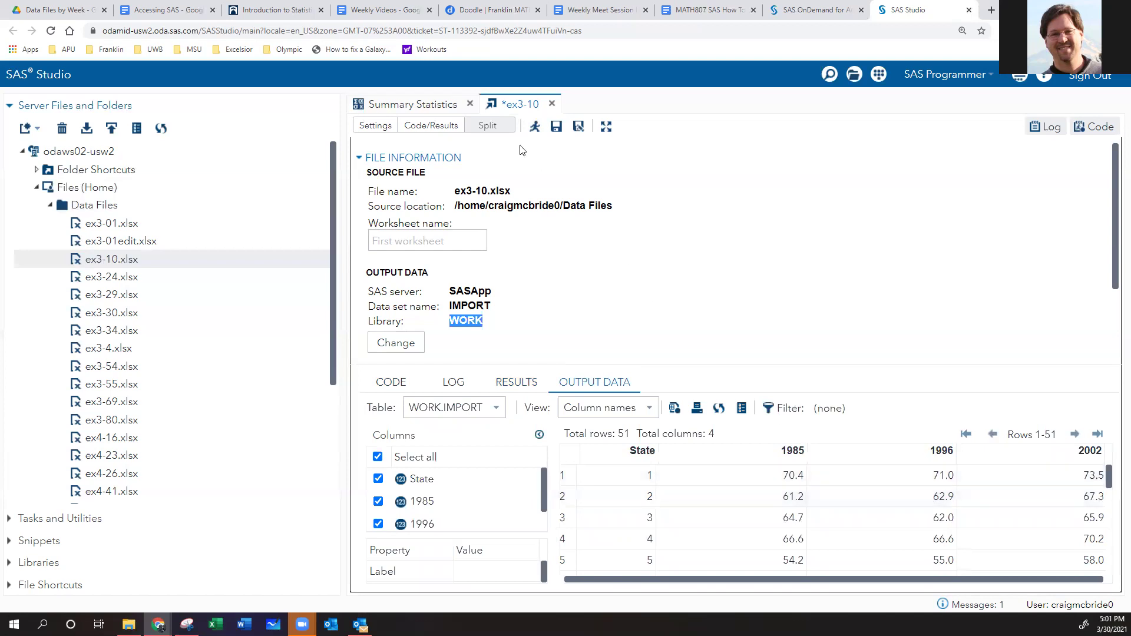
Return to the Summary Statistics task and try to select the IMPORT table in the WORK library as its data source.
click(436, 110)
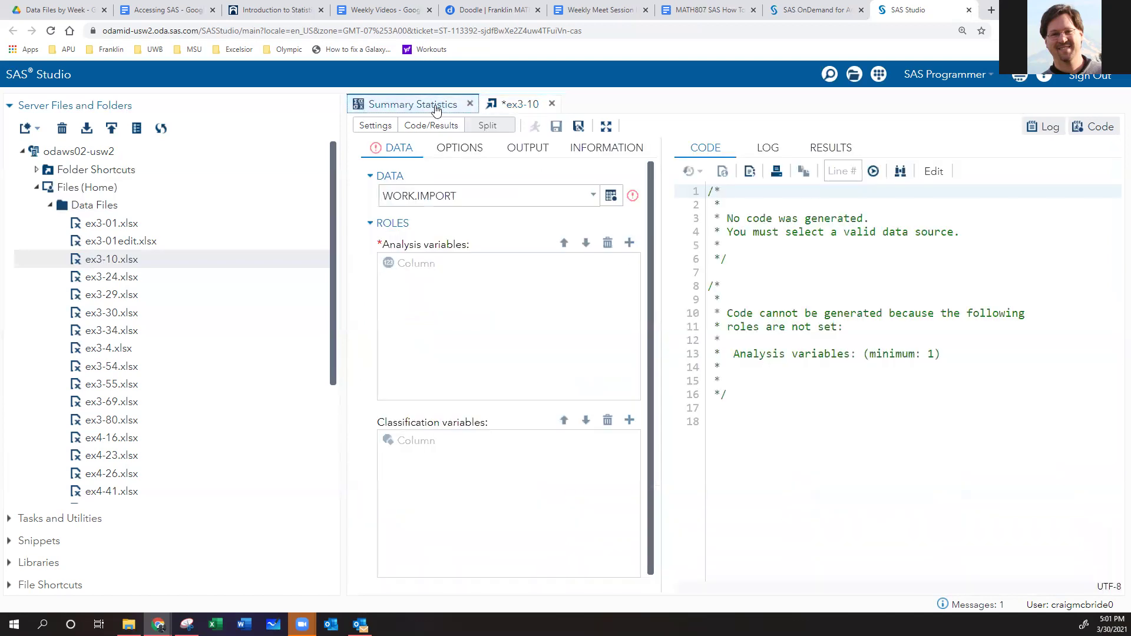
click(611, 200)
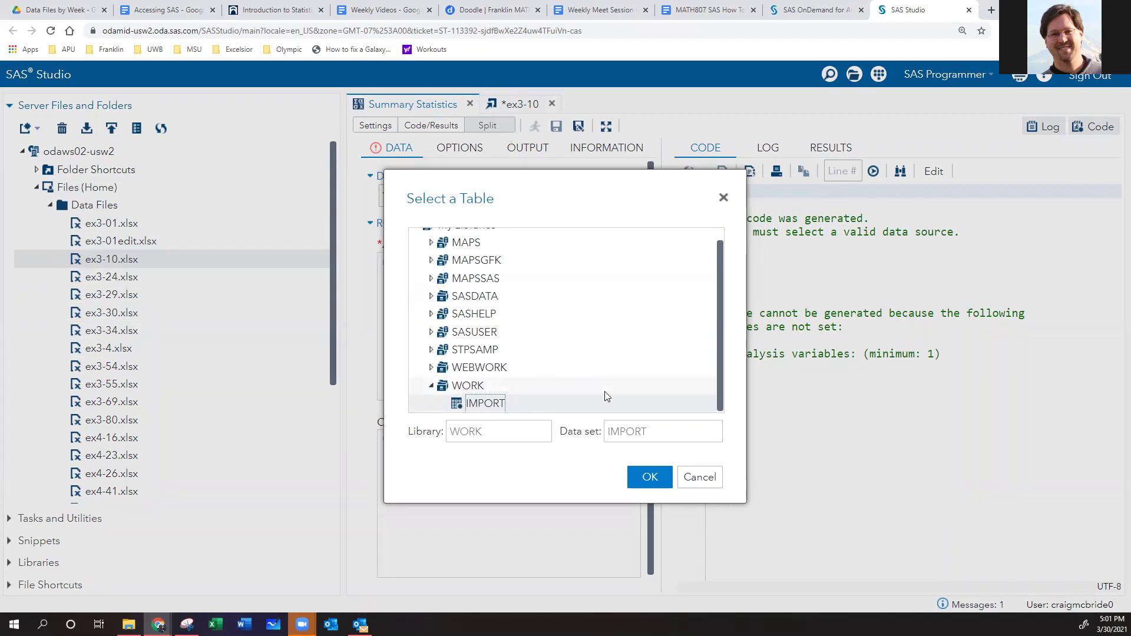
click(641, 480)
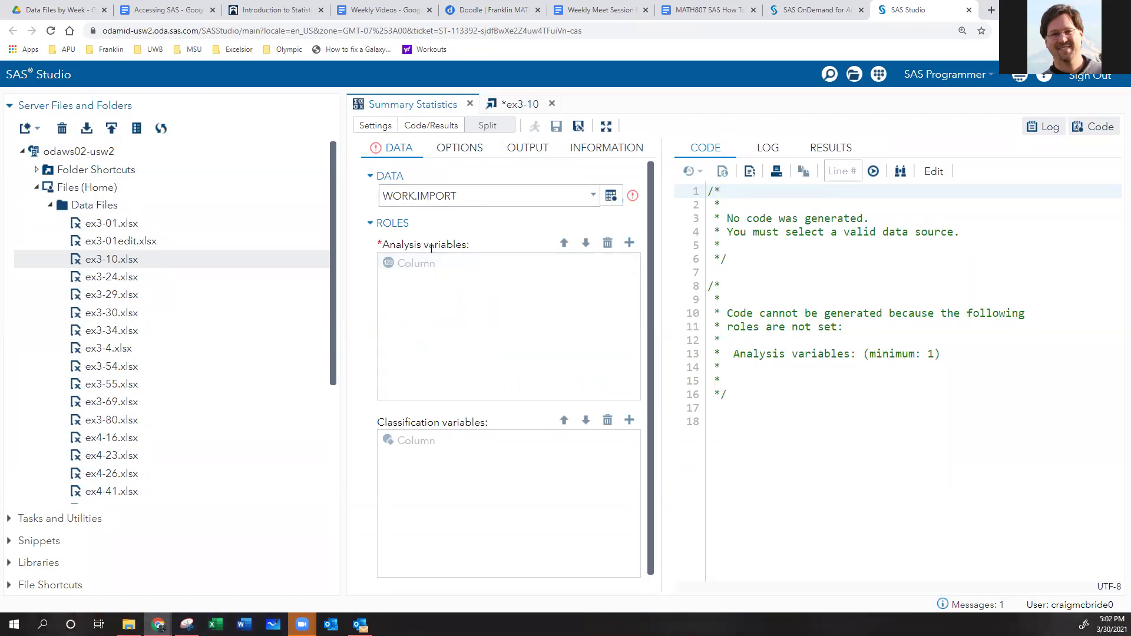
click(610, 196)
double_click(502, 404)
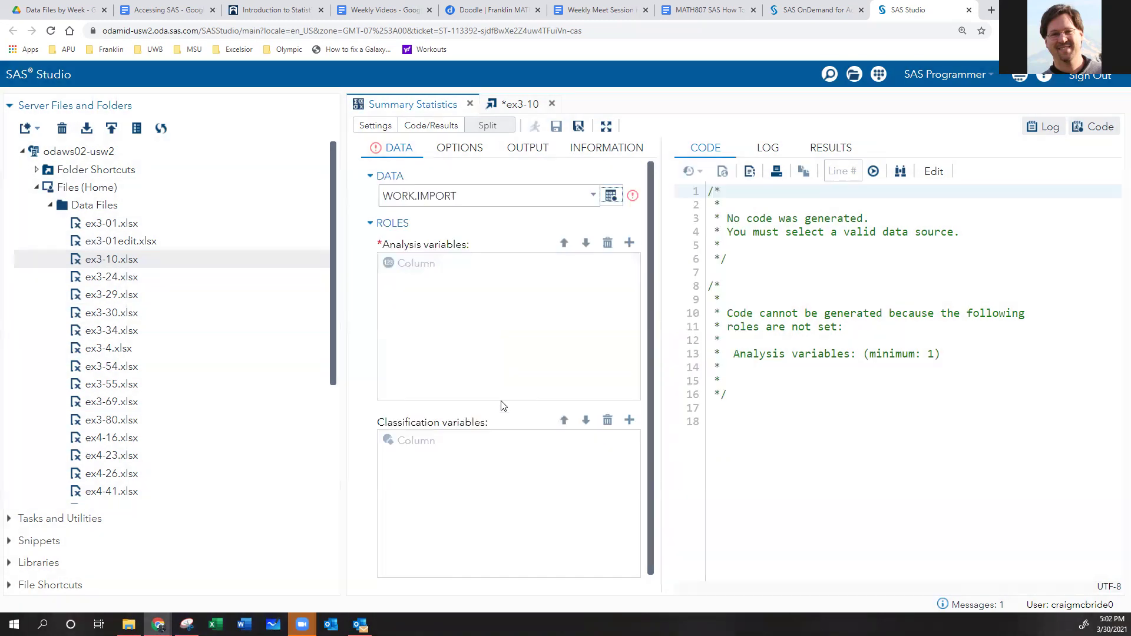